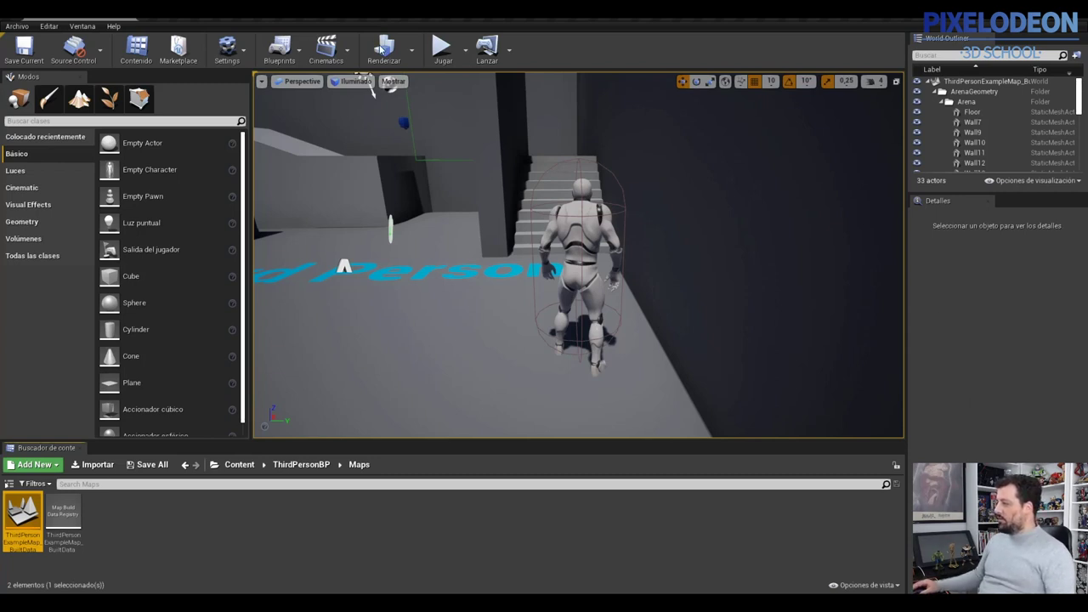
Step: Play-test the level, running the character over three pickups while the HUD health bar stays full, then stop
click(441, 51)
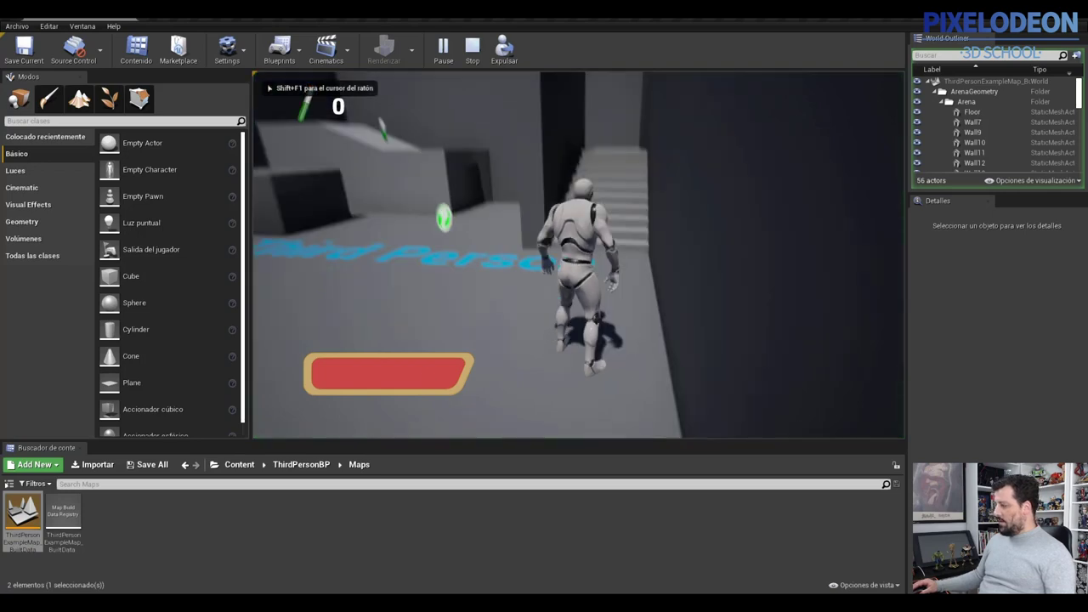
key(w)
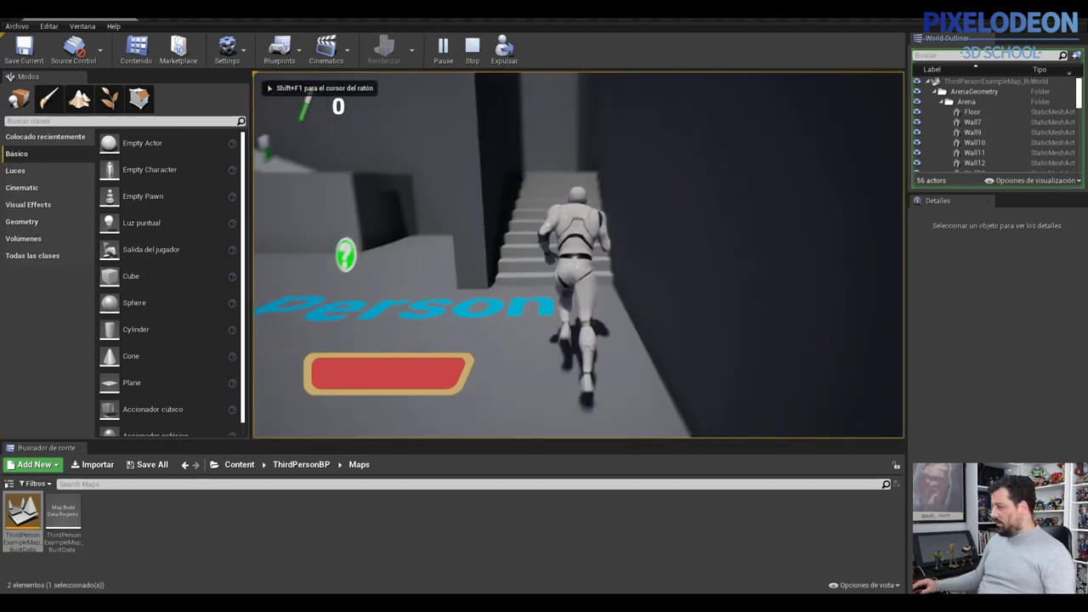
key(w)
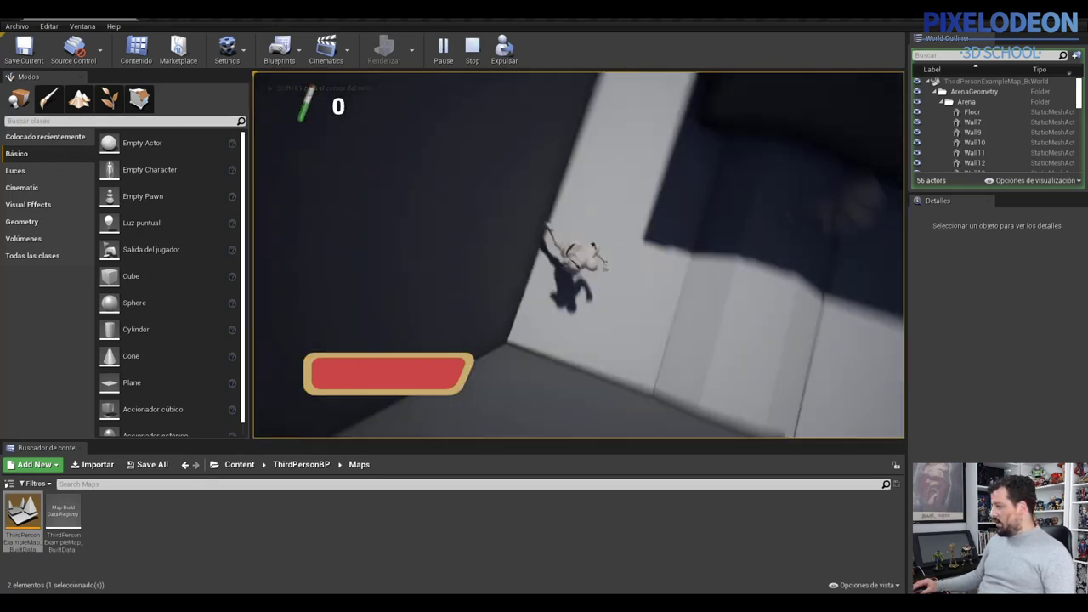
key(w)
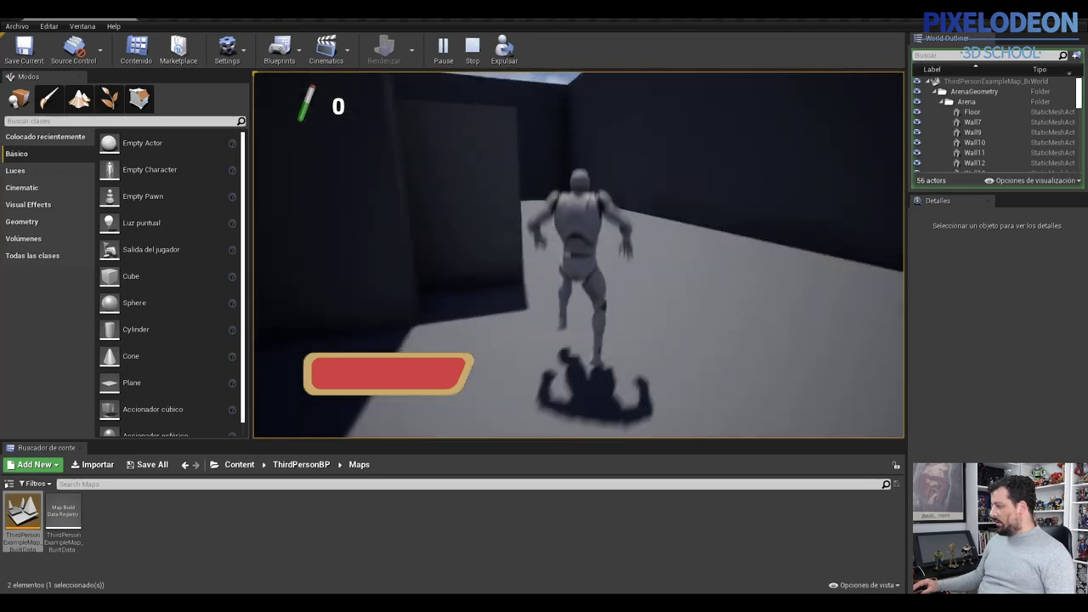
key(w)
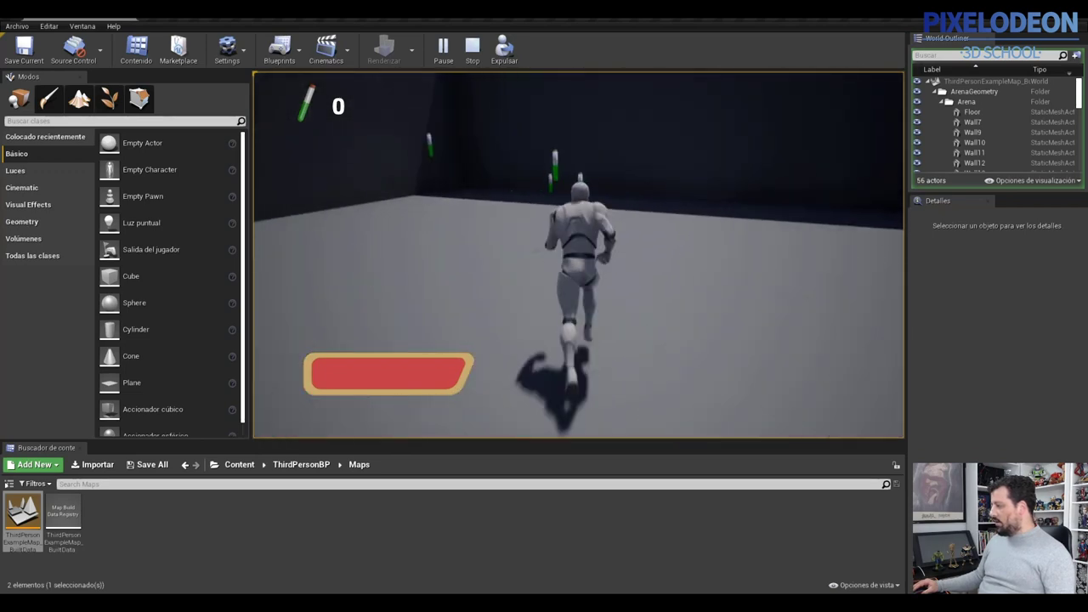
key(w)
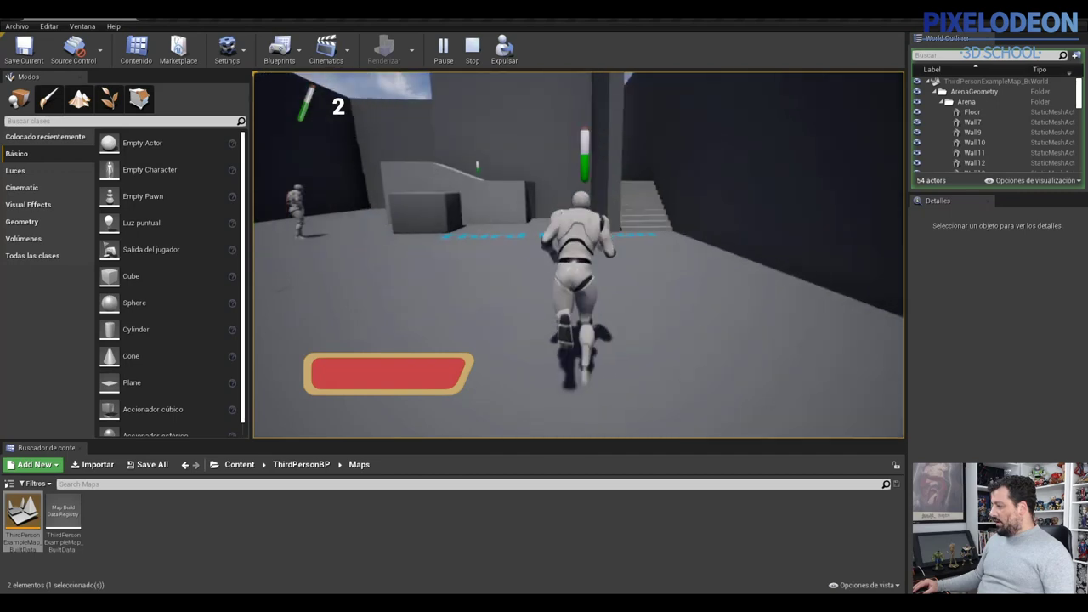
key(w)
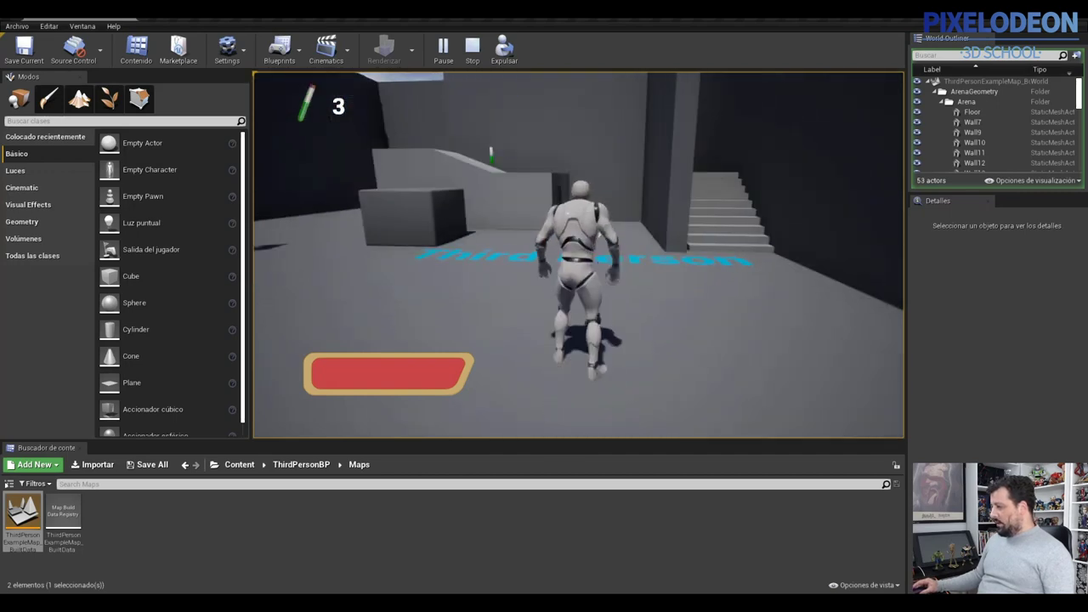
key(w)
key(w)
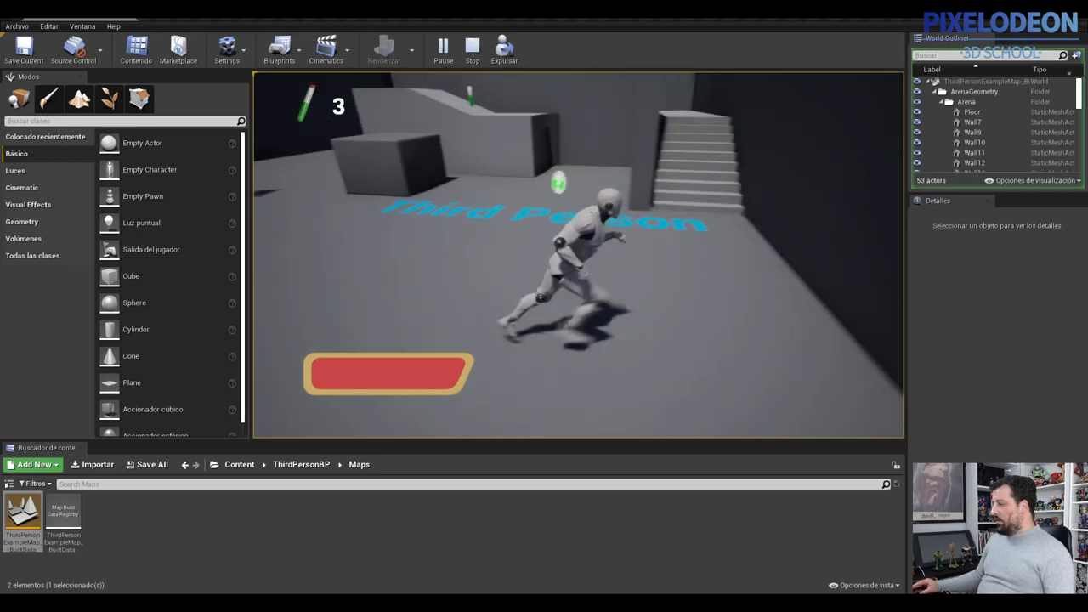
key(w)
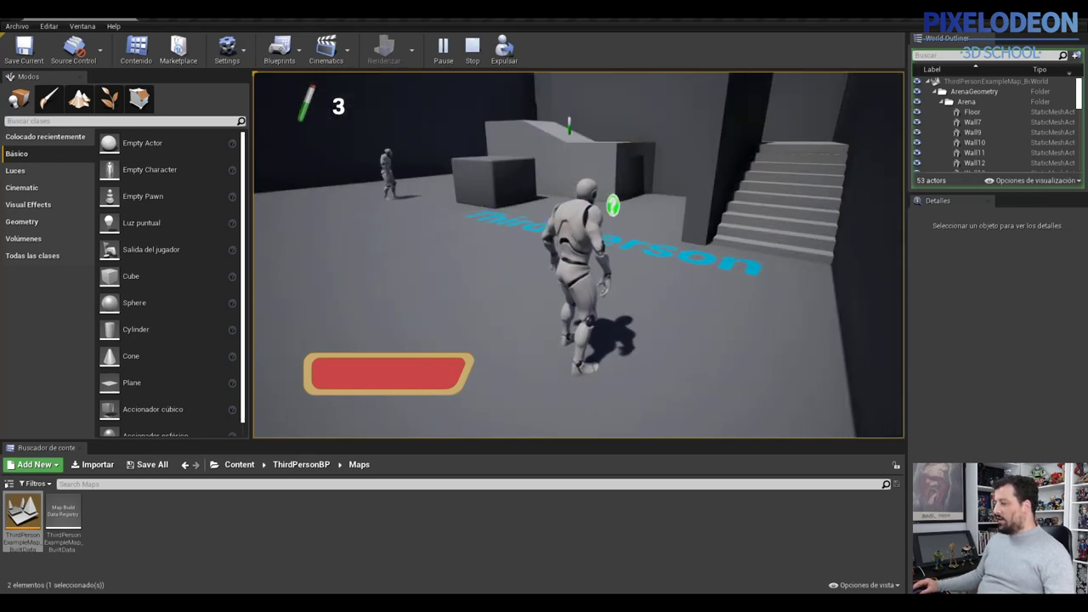
key(Escape)
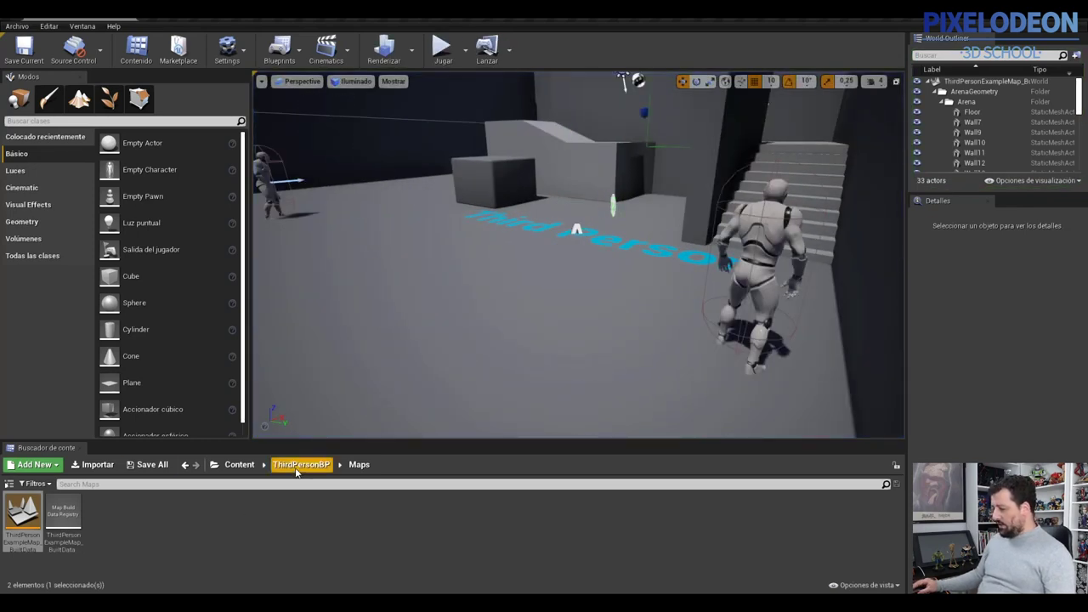
Step: Open the HUD widget from the ThirdPersonBP Blueprints folder
click(296, 472)
click(34, 508)
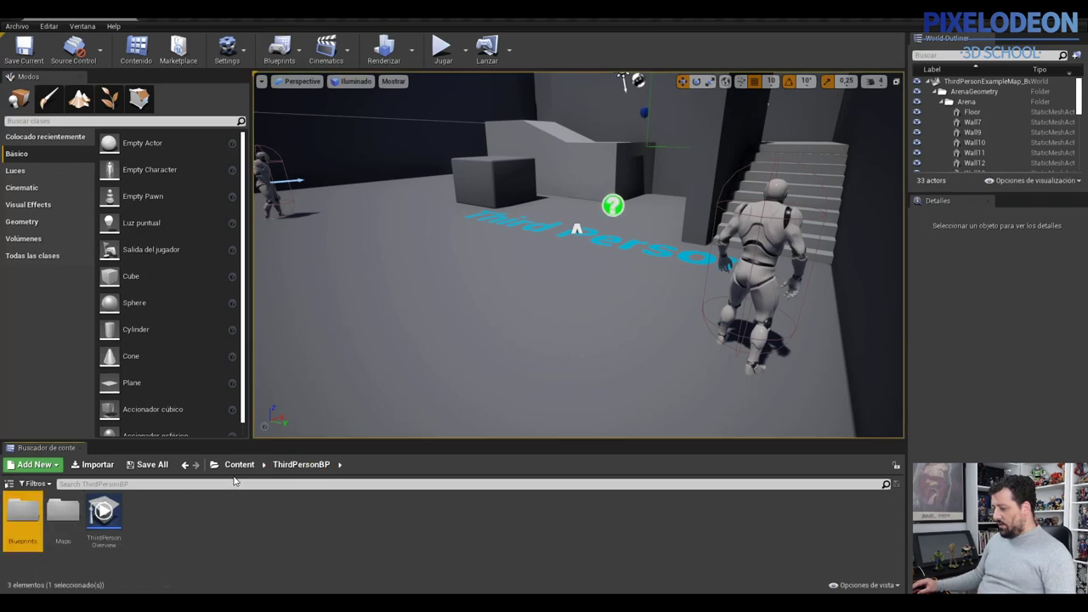
double_click(34, 508)
double_click(141, 522)
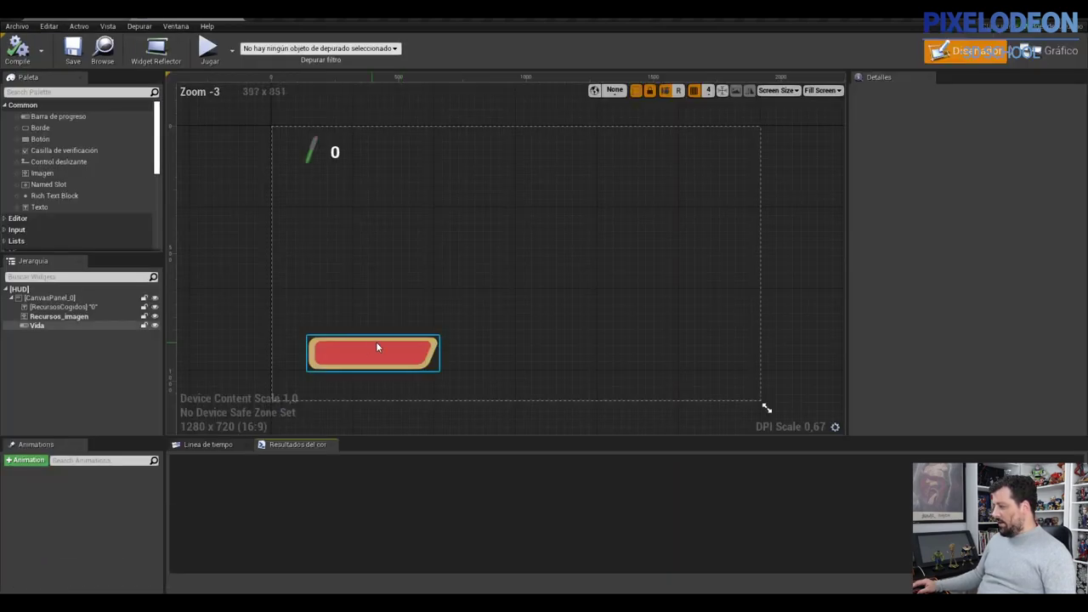
Step: Check the Vida bar's Percent in Details, leaving it at 1.0, and return to the level editor
click(376, 349)
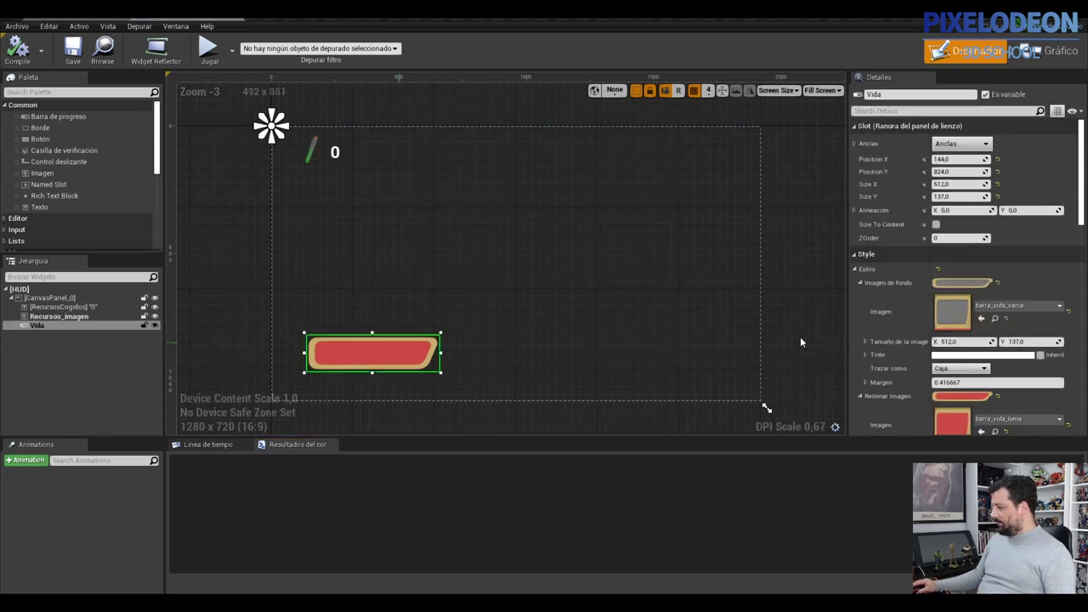
scroll(954, 169, down, 3)
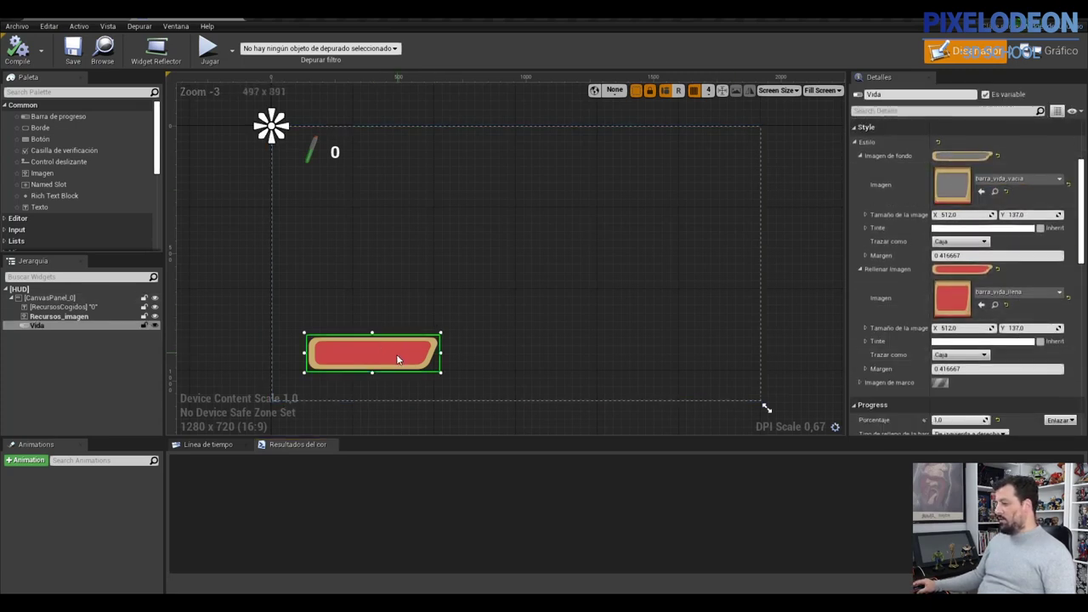
scroll(958, 374, down, 1)
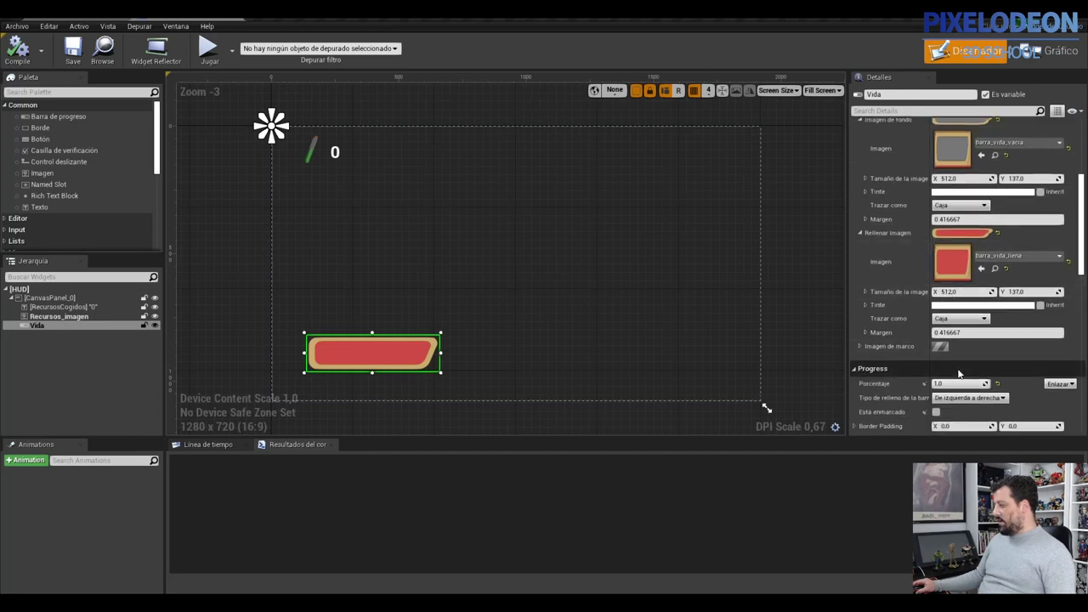
scroll(958, 374, down, 1)
drag(958, 366, 967, 366)
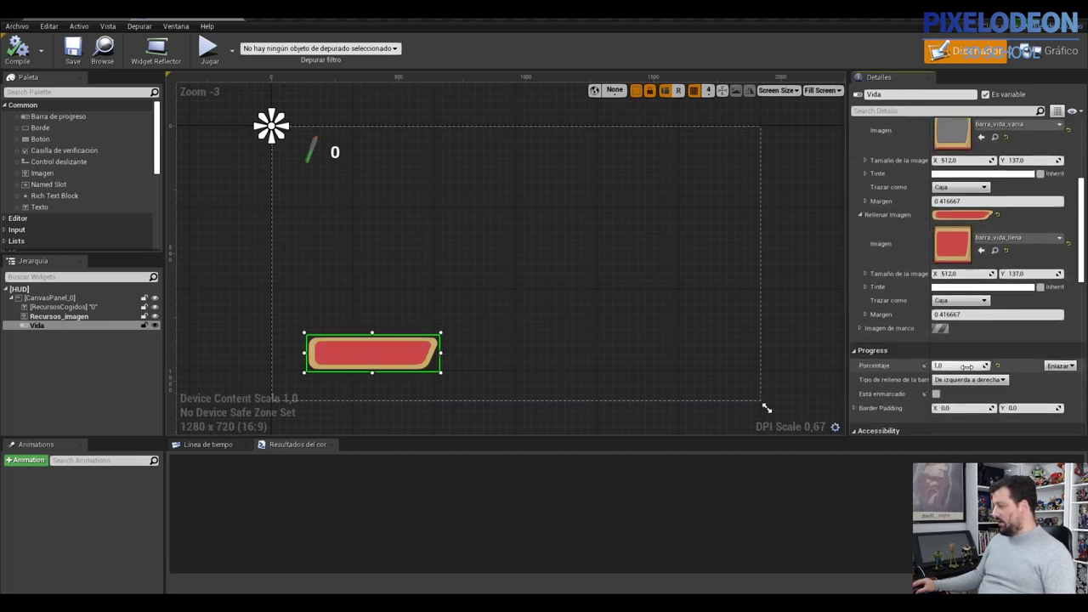
scroll(953, 383, down, 4)
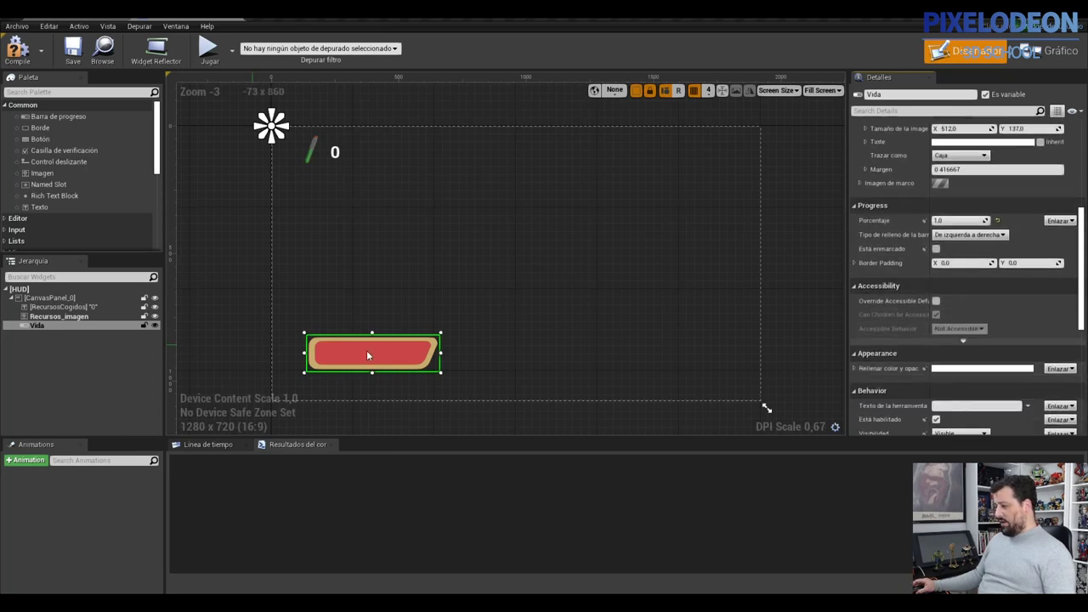
scroll(1002, 293, up, 3)
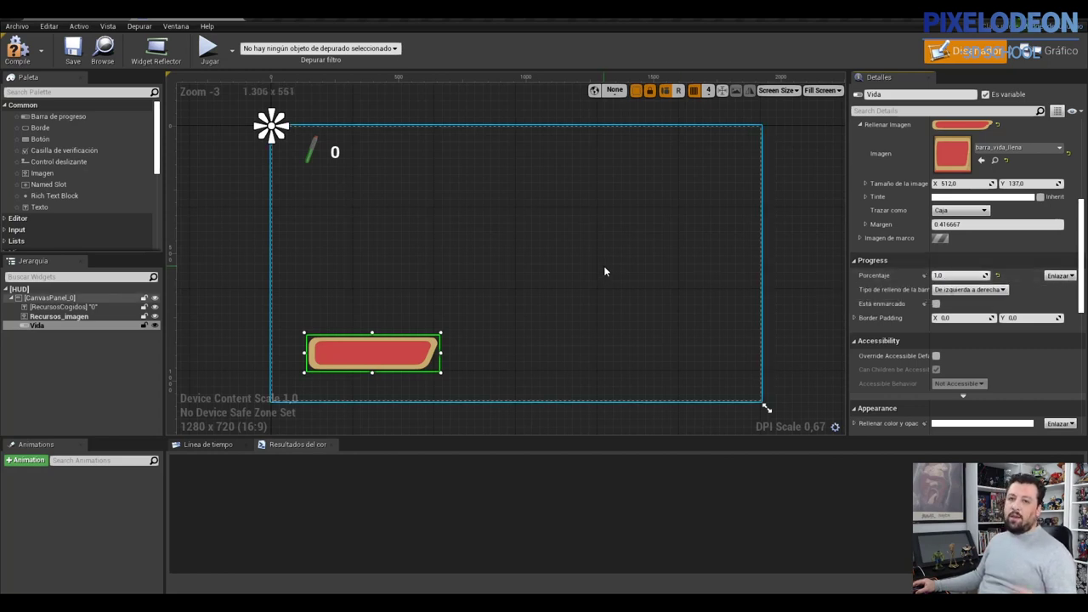
click(128, 24)
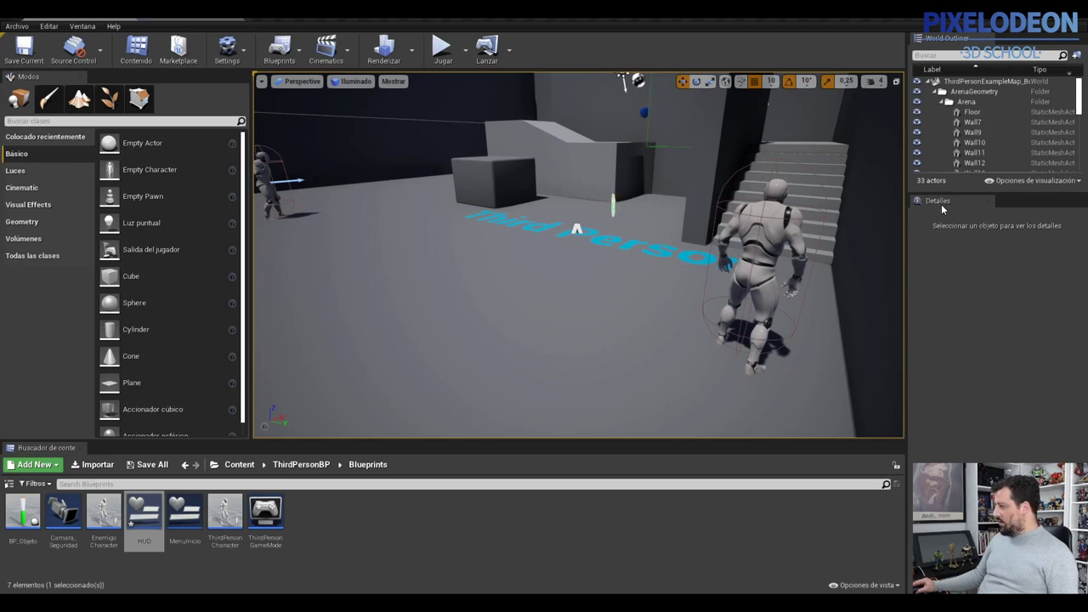
Step: Open the ThirdPersonCharacter Blueprint, frame the F key print nodes, and add a new variable
click(790, 255)
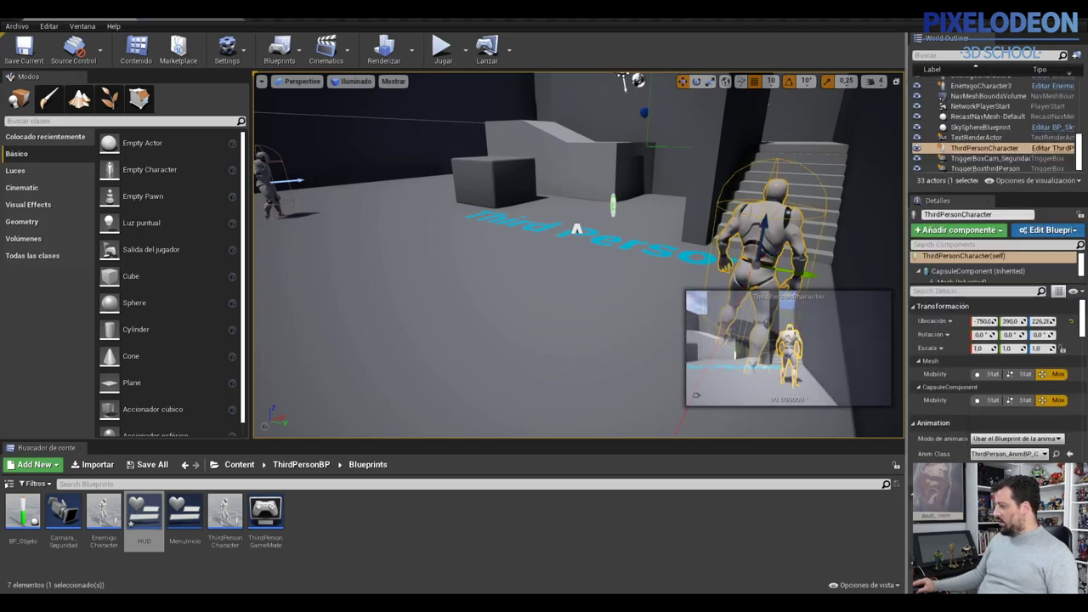
click(1052, 147)
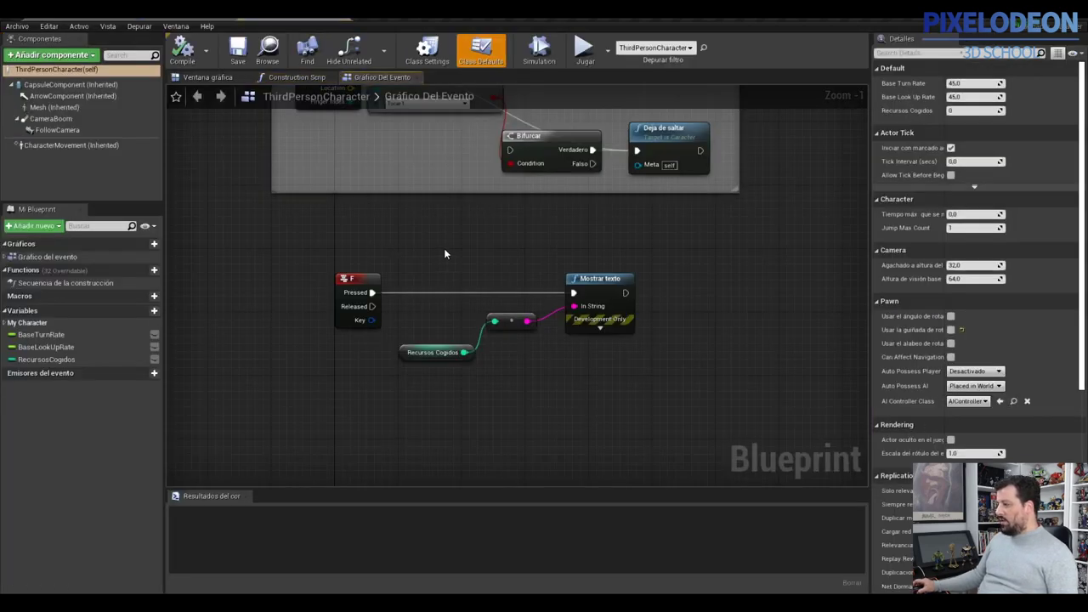
scroll(444, 248, down, 1)
right_drag(724, 211, 631, 411)
scroll(636, 398, down, 4)
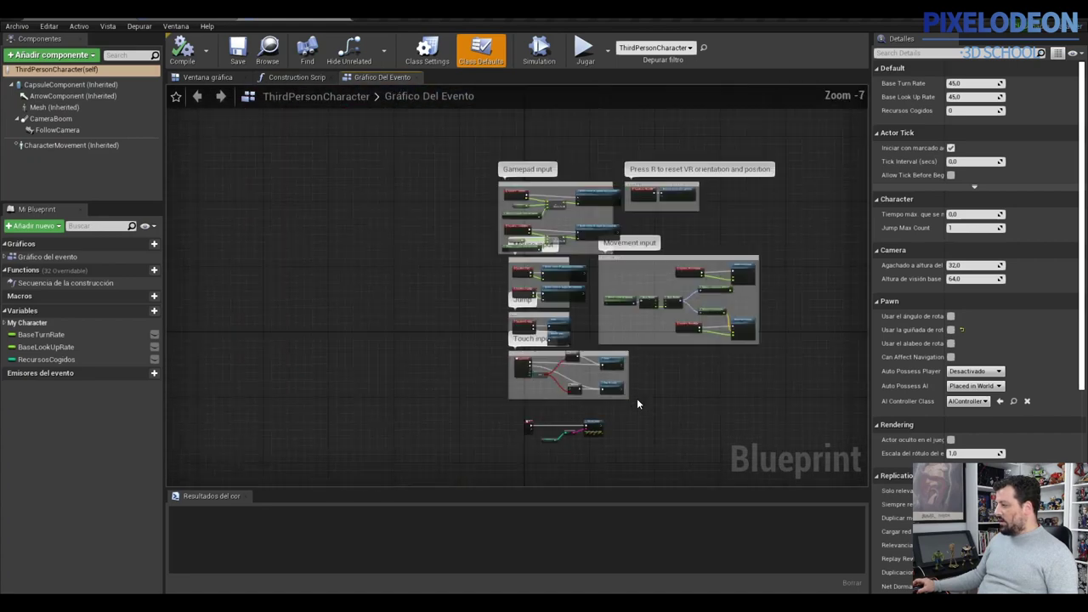
scroll(637, 403, up, 1)
right_drag(654, 402, 626, 215)
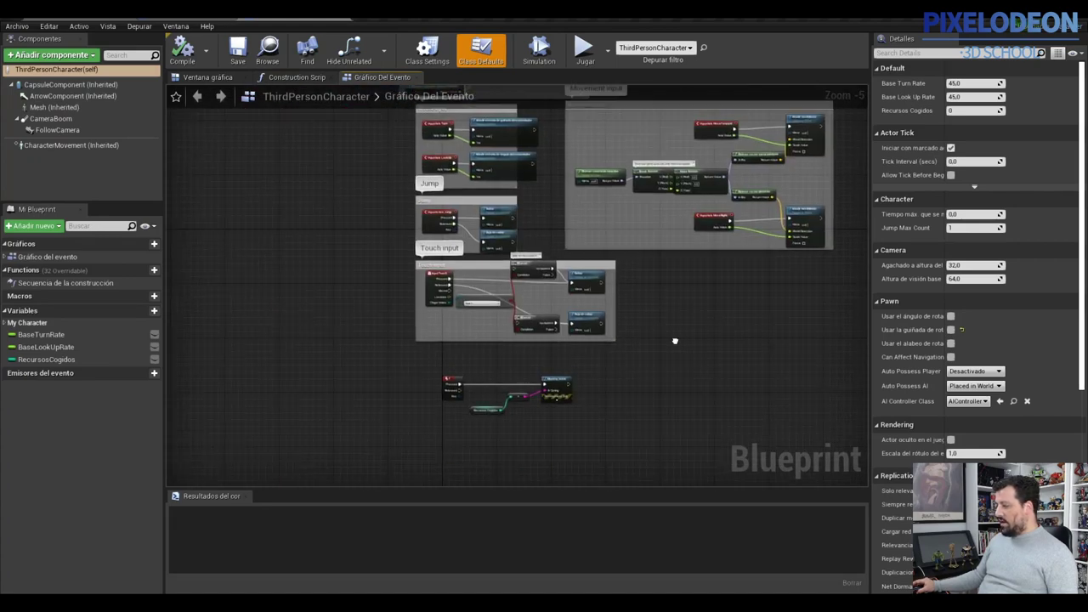
scroll(544, 276, up, 3)
scroll(292, 353, up, 1)
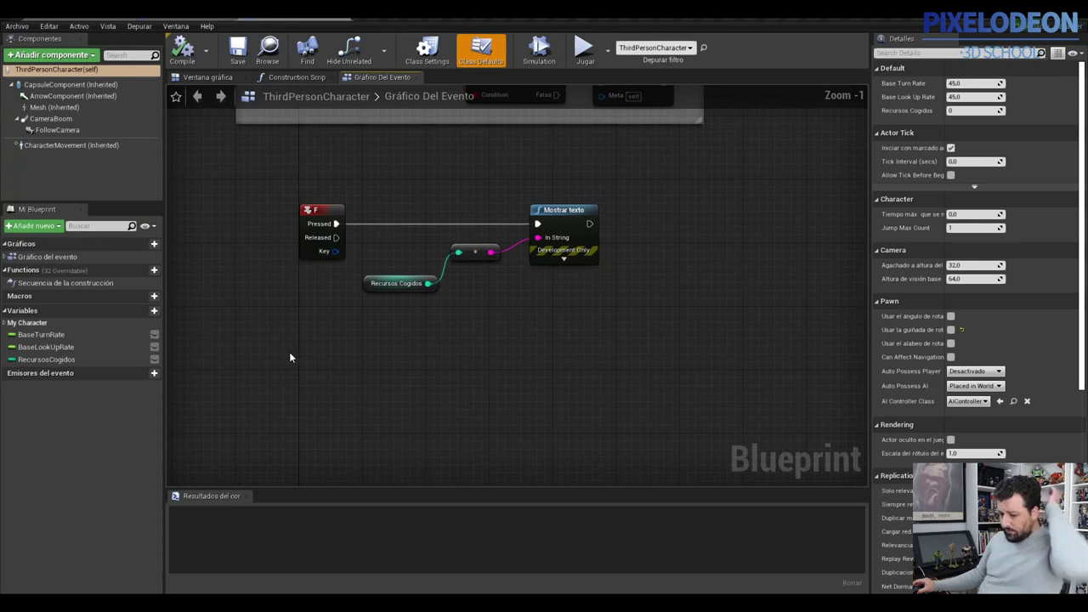
click(154, 310)
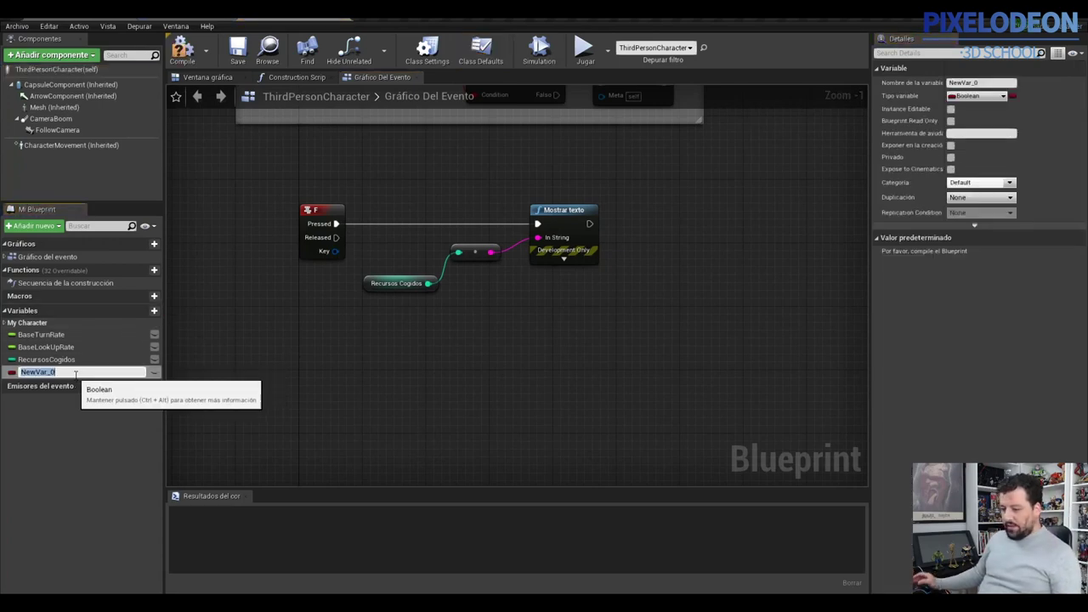
Step: Name the new variable SaludJugador1 and make it a Float
text(Salud)
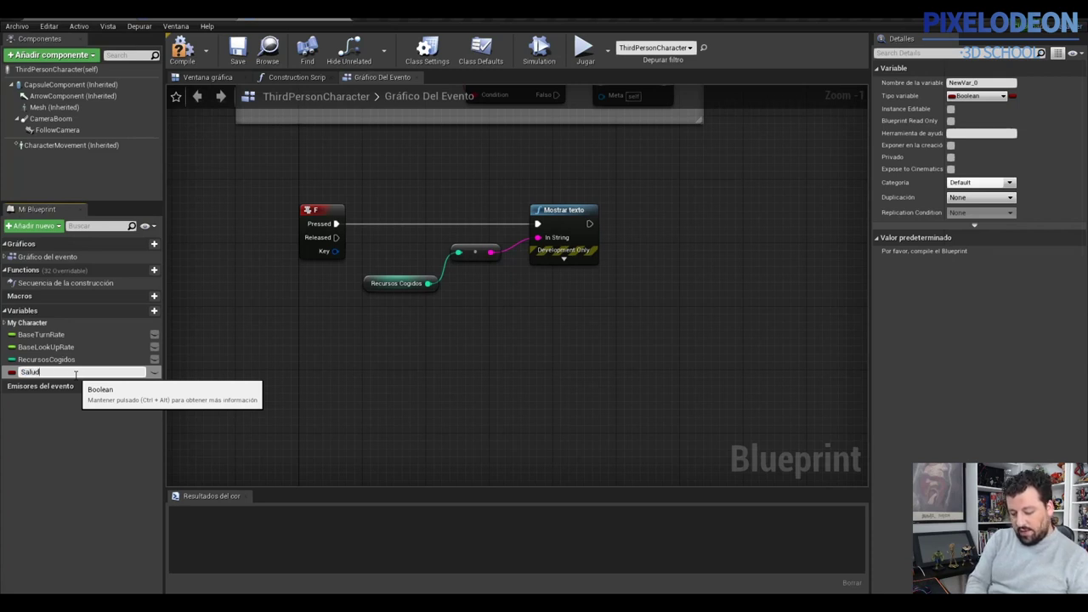
text(Jugador1)
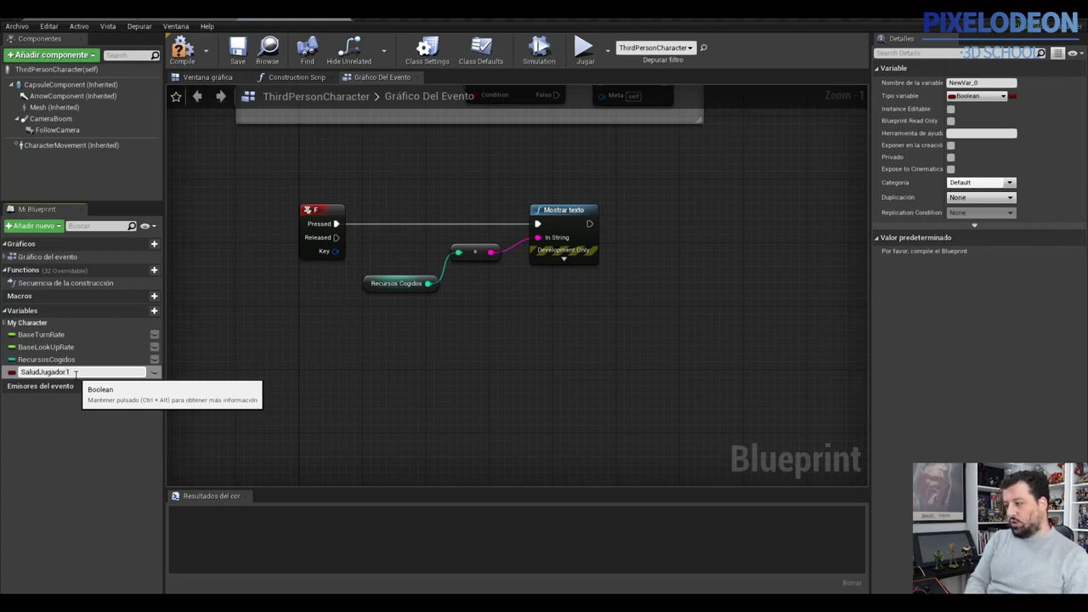
key(Return)
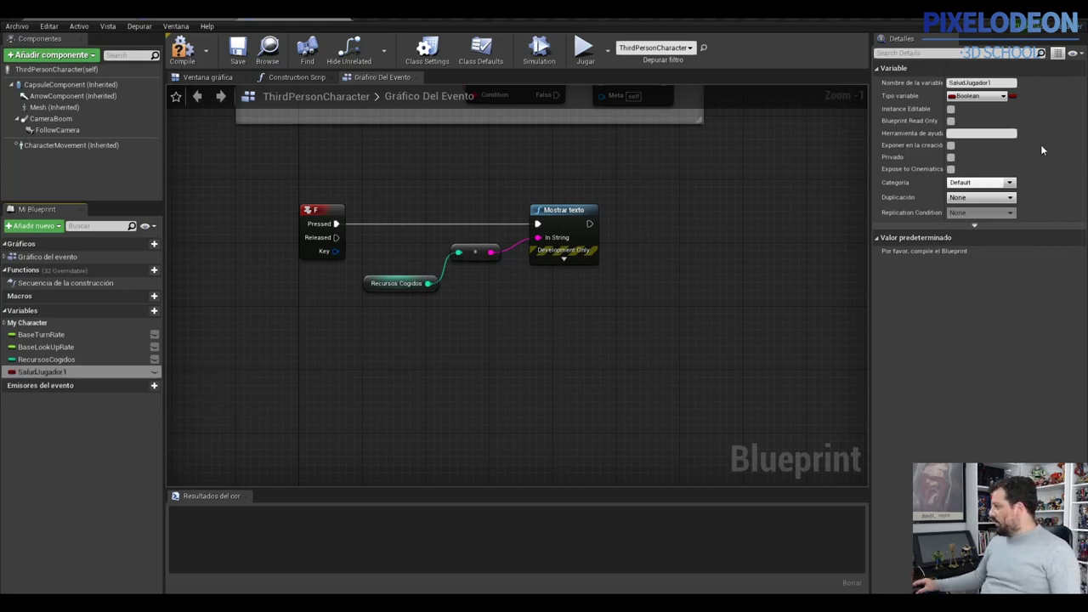
click(949, 96)
click(891, 170)
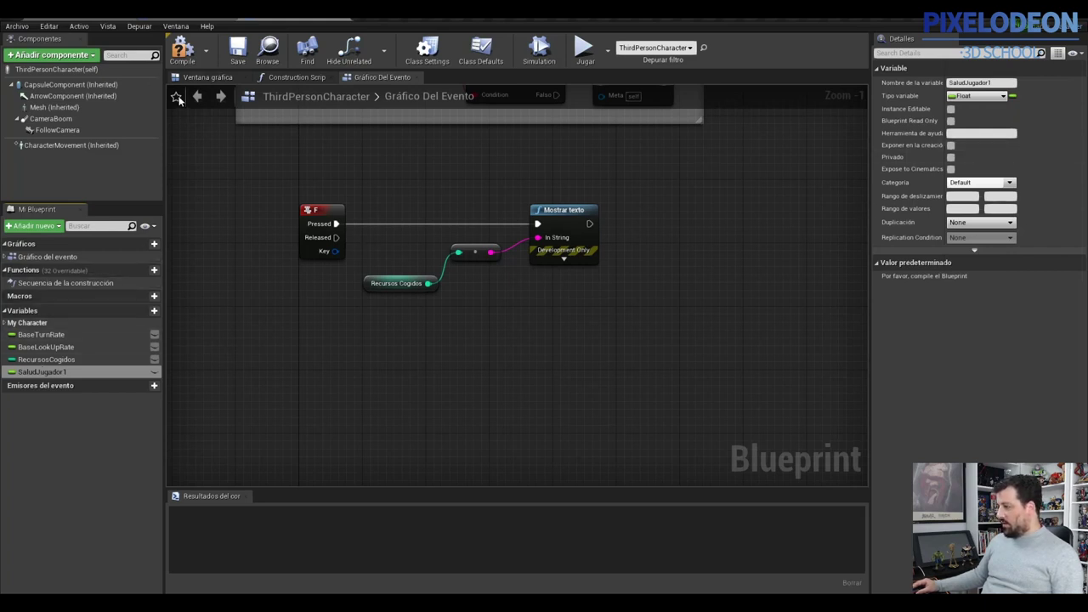
Step: Compile the blueprint and set SaludJugador1's default value to 100
click(191, 53)
double_click(43, 371)
click(965, 277)
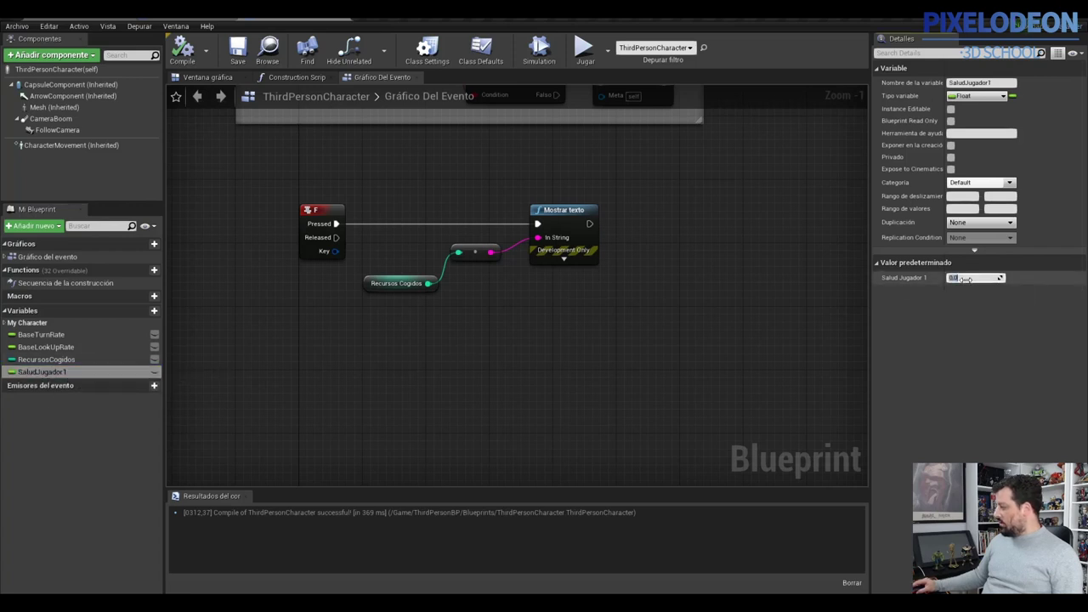
text(100)
key(Return)
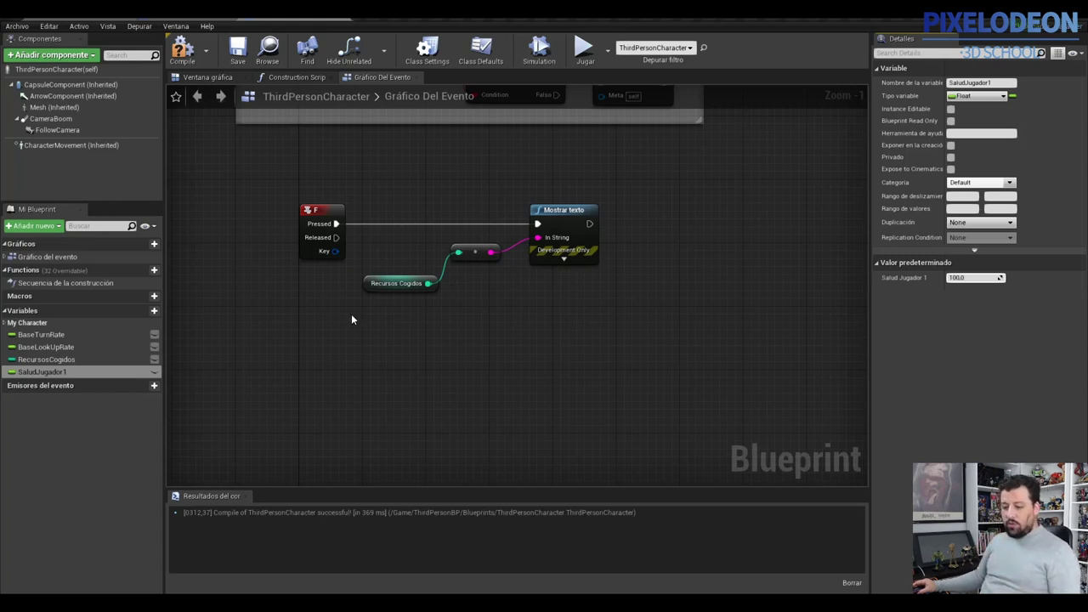
Step: Add an Evento Marcar event node feeding a new Secuencia node
right_click(311, 347)
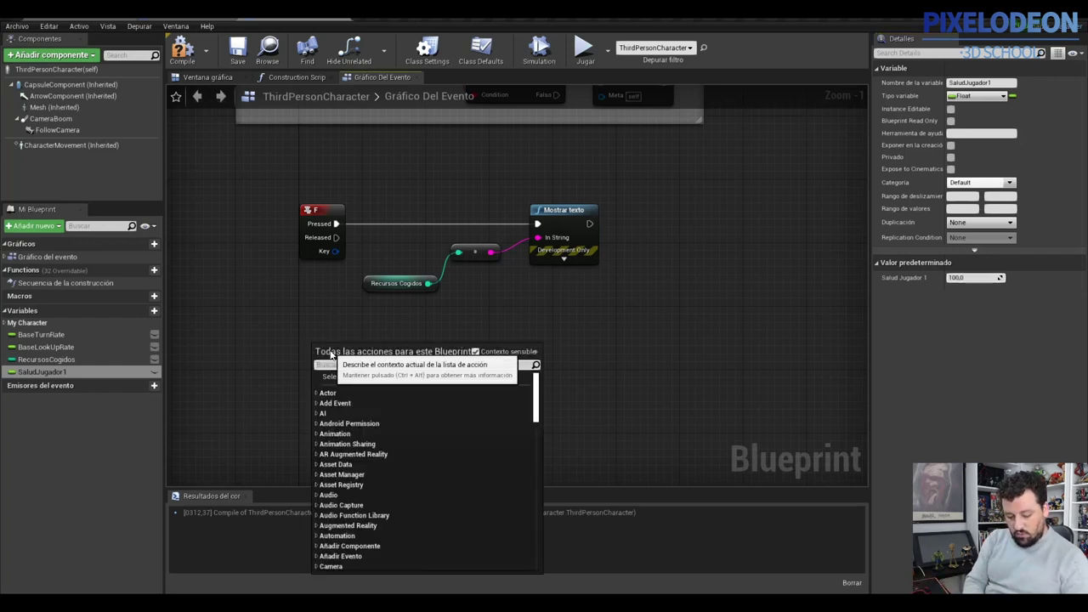
text(evento marc)
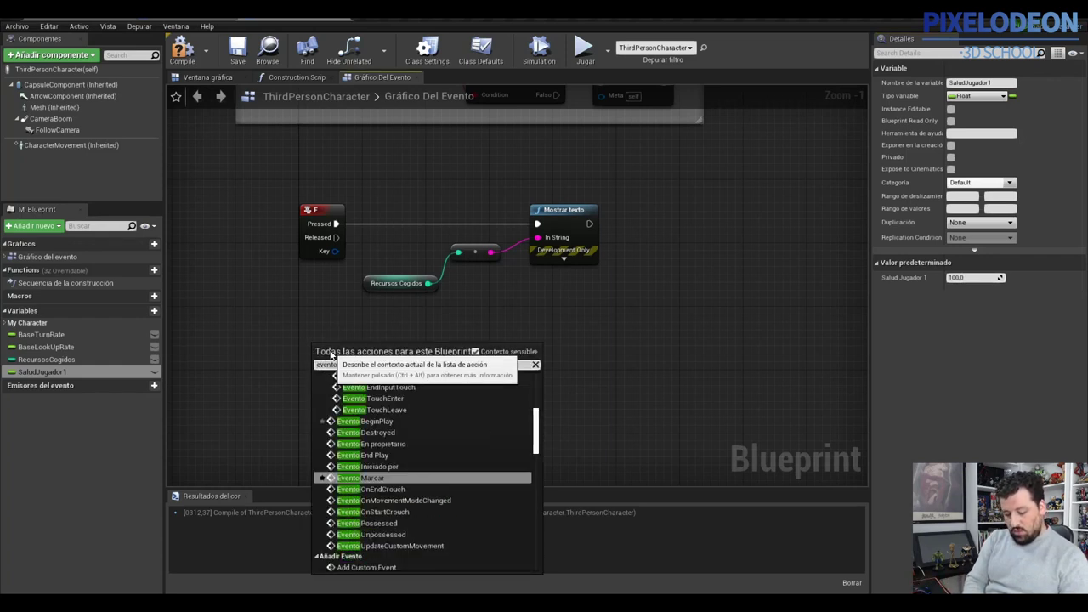
key(Return)
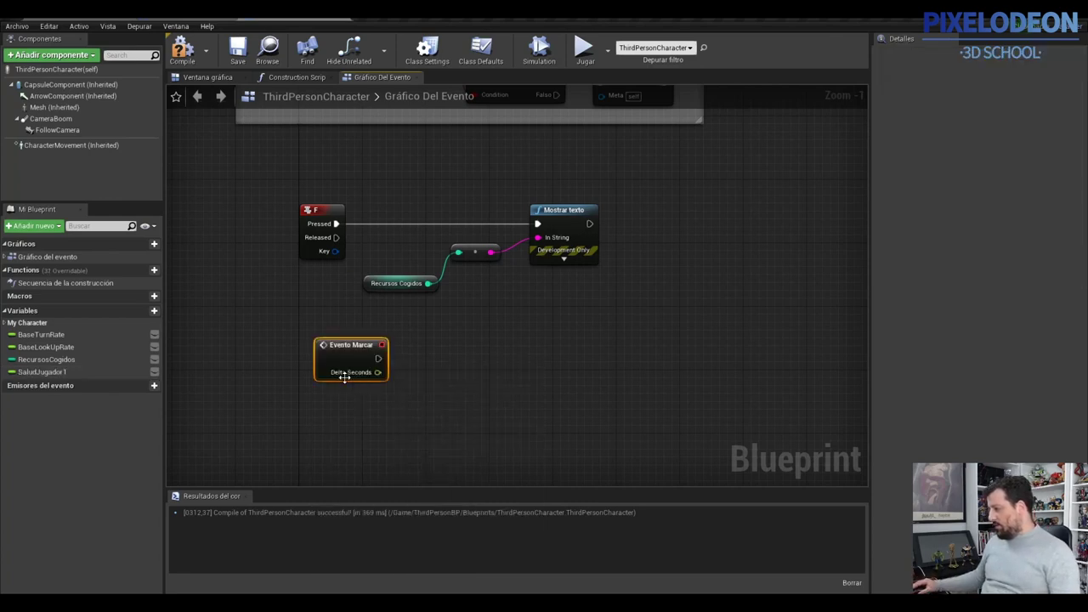
drag(345, 354, 298, 370)
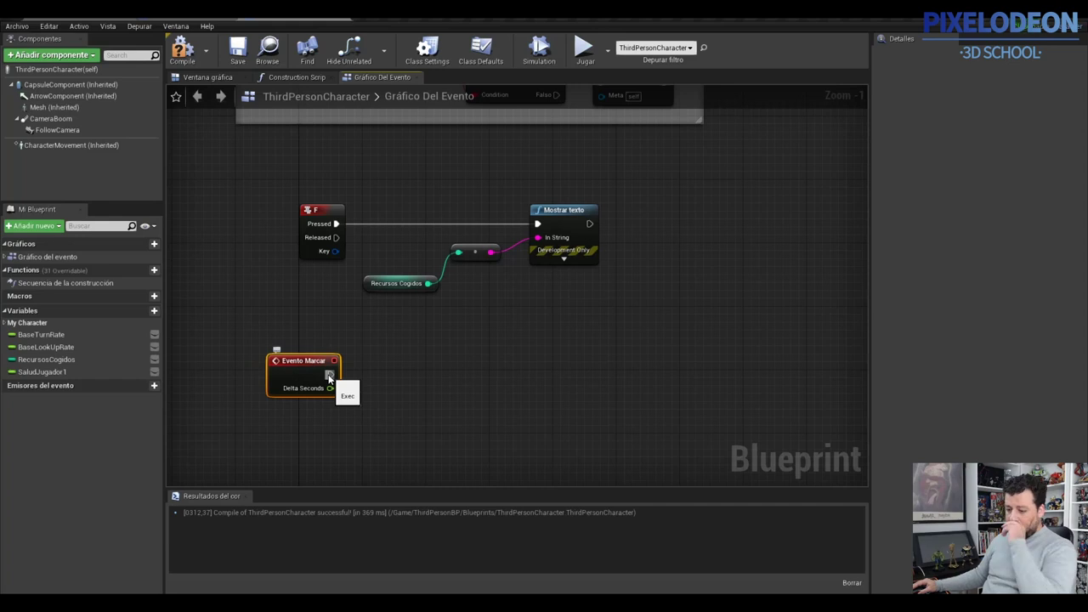
drag(330, 374, 417, 374)
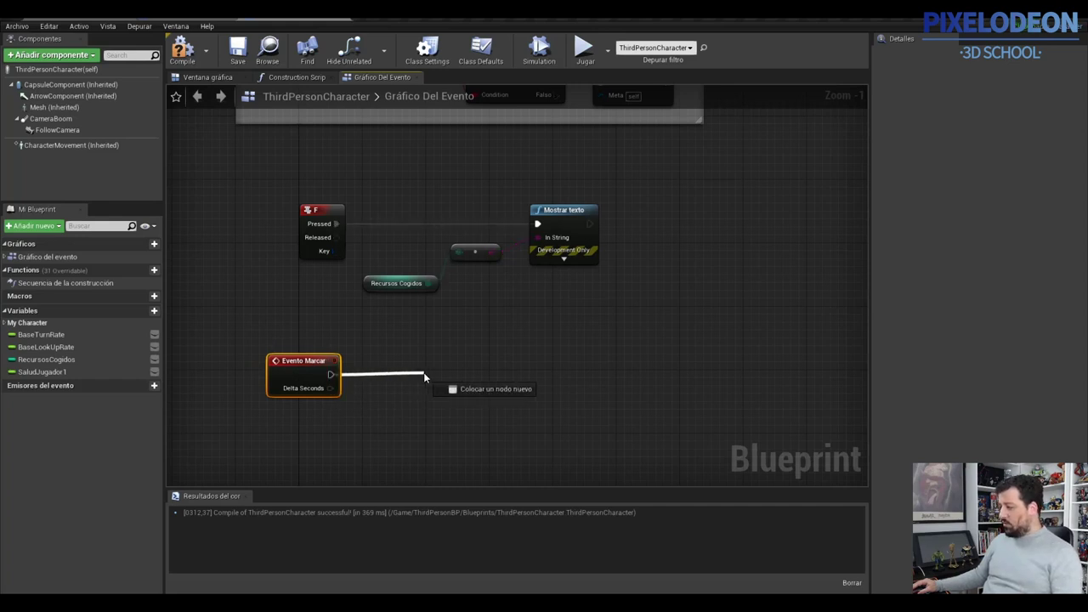
text(secue)
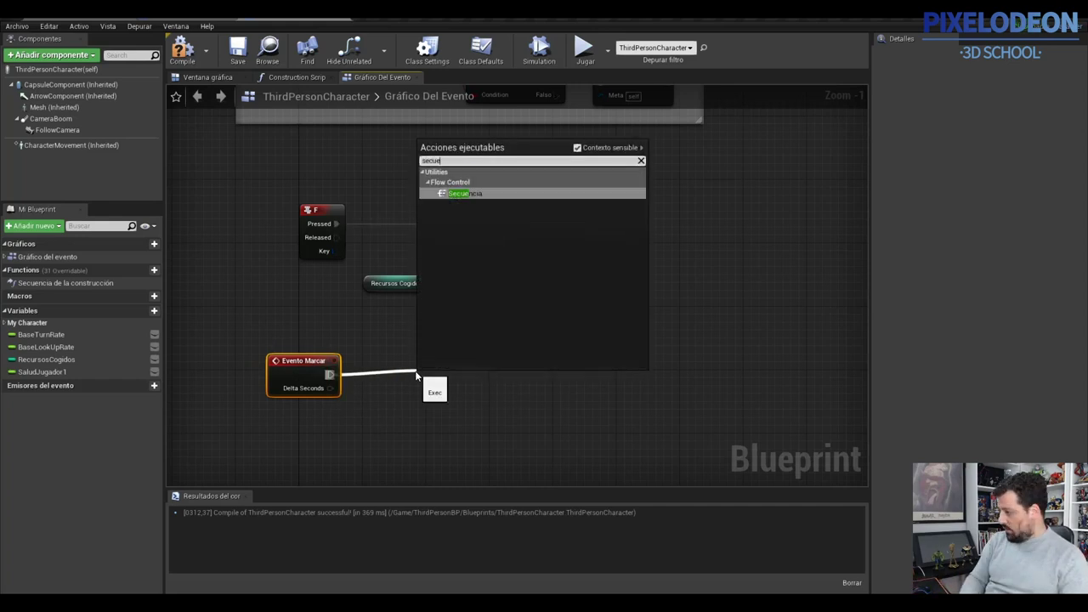
click(464, 192)
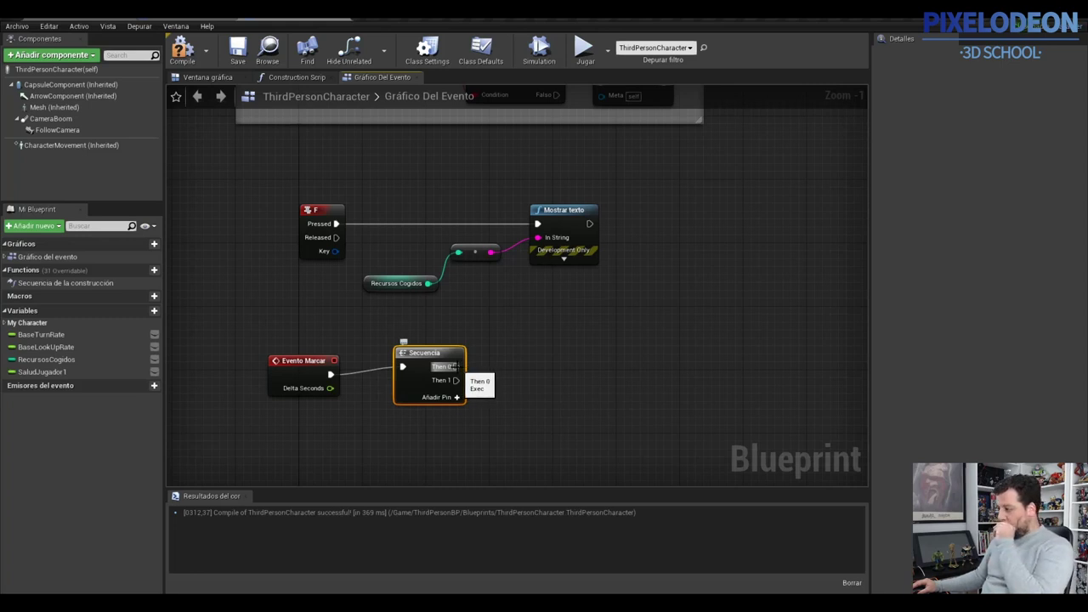
Step: Add a Bifurcar branch node driven by the Secuencia's Then 0 output
drag(457, 366, 529, 371)
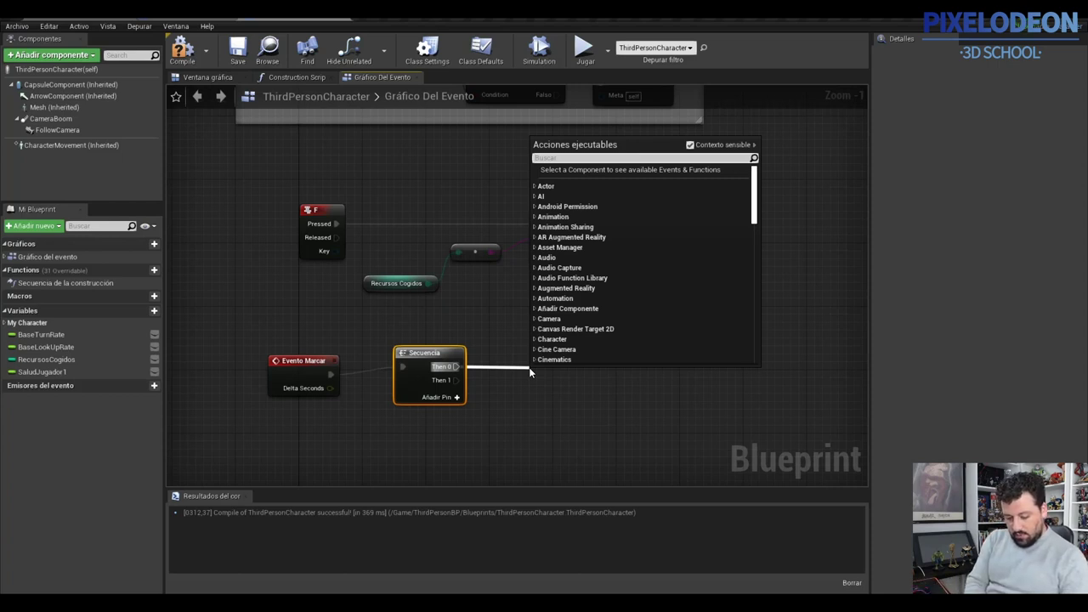
text(bra)
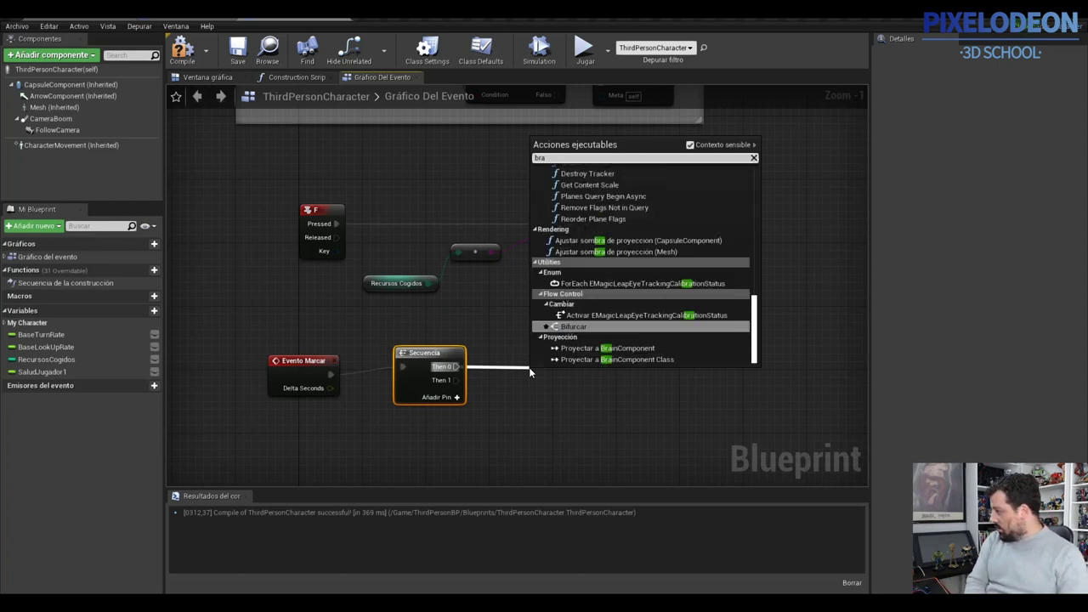
click(571, 327)
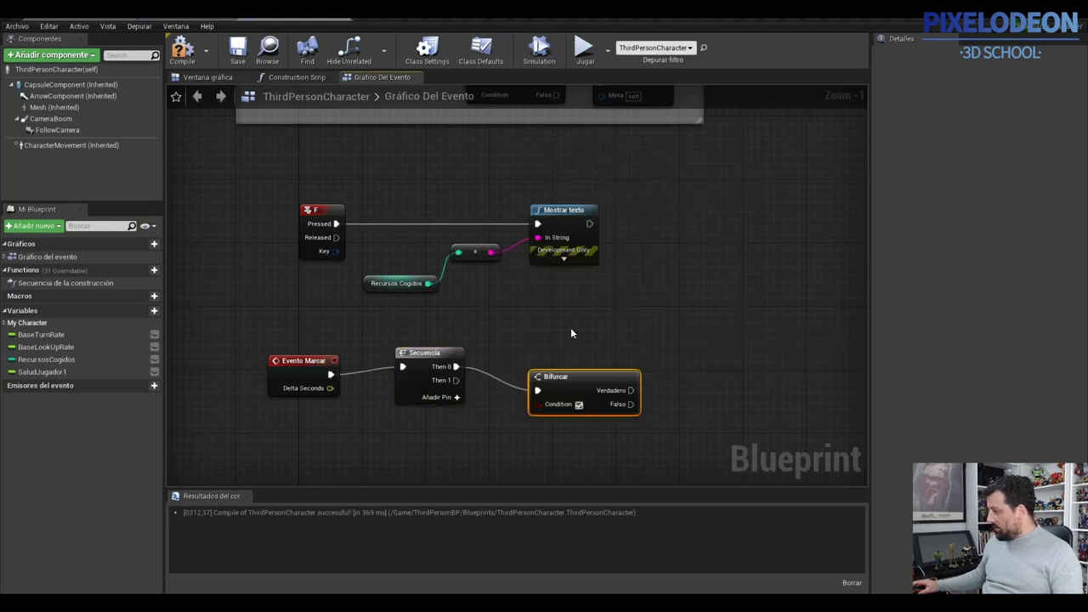
drag(589, 383, 589, 366)
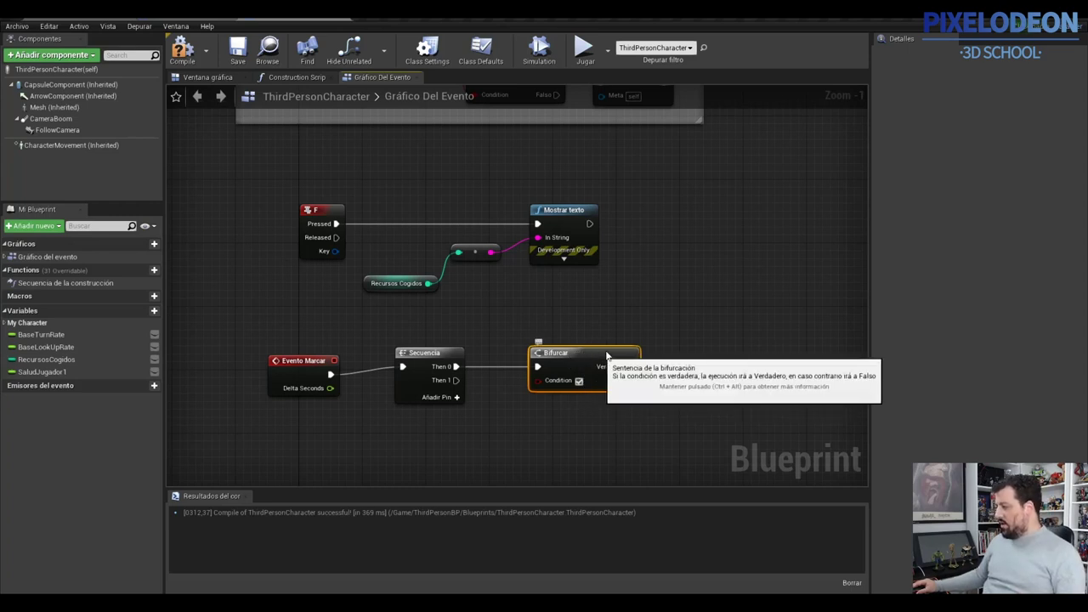
Step: Shift the Bifurcar node further right and drag SaludJugador1 into the graph
drag(565, 353, 620, 346)
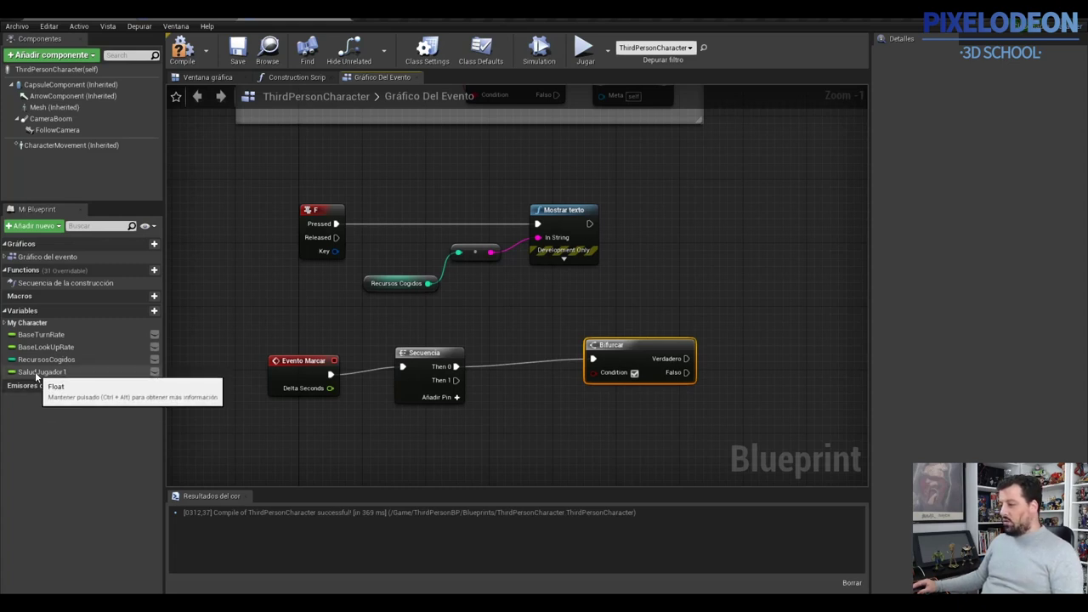
drag(36, 374, 445, 432)
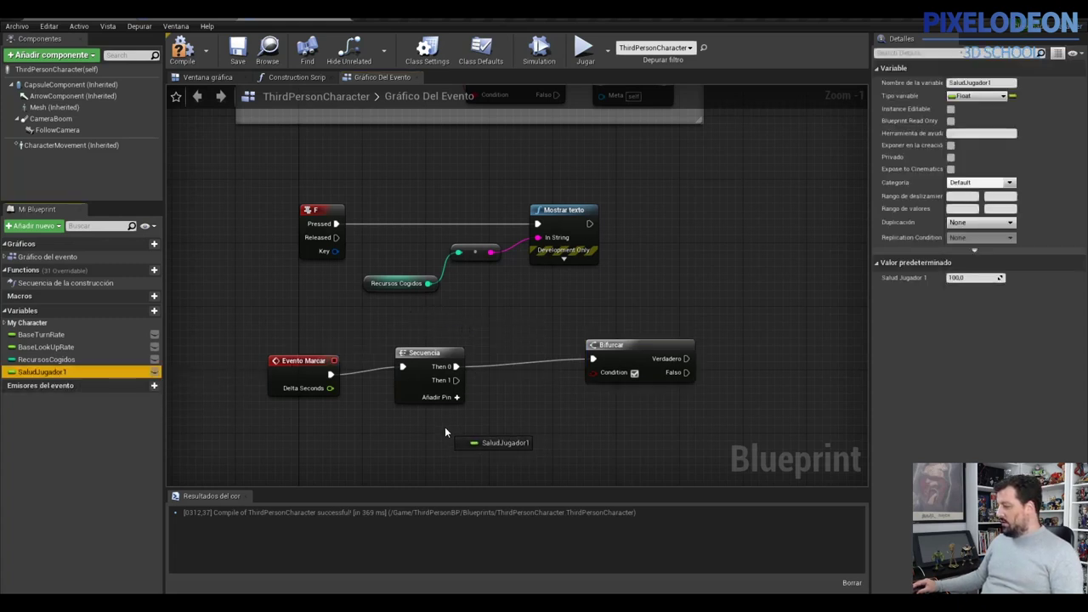
Step: Place a SaludJugador1 getter and connect it to a new float < float comparison node
click(474, 444)
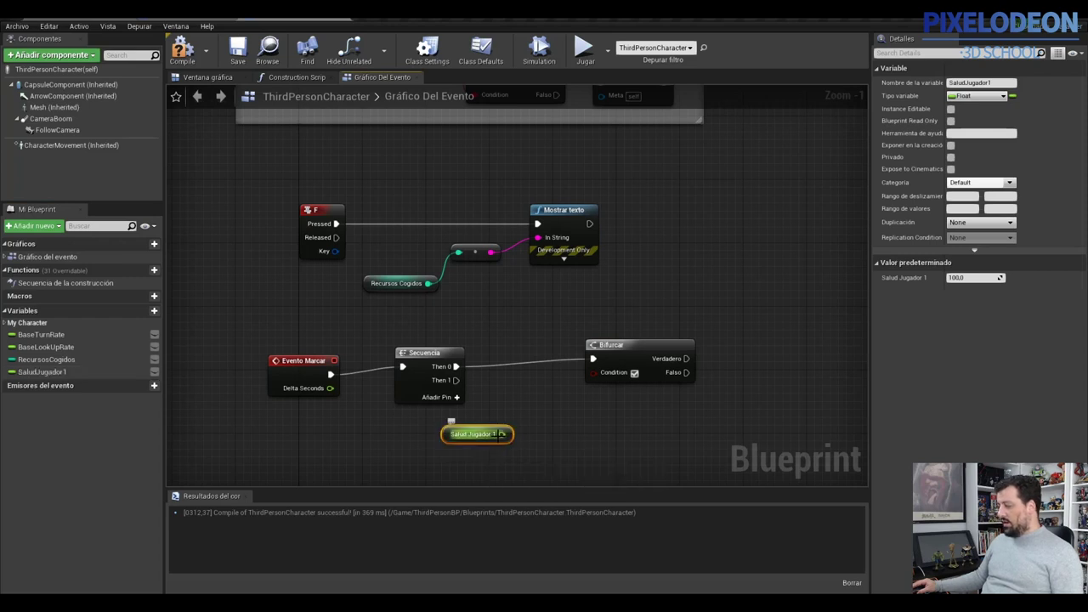
drag(502, 434, 534, 418)
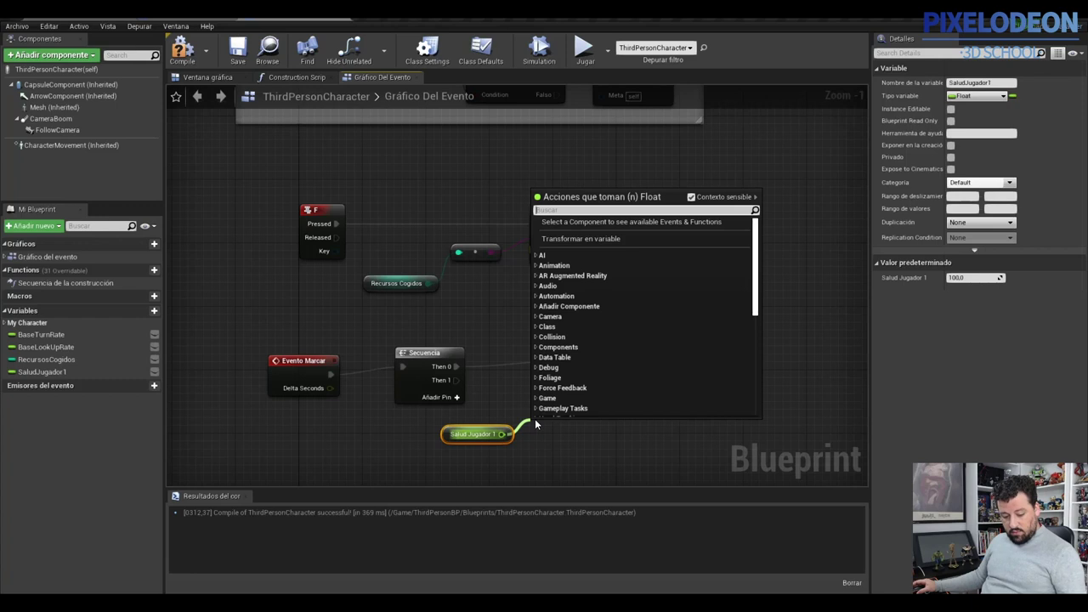
text(<)
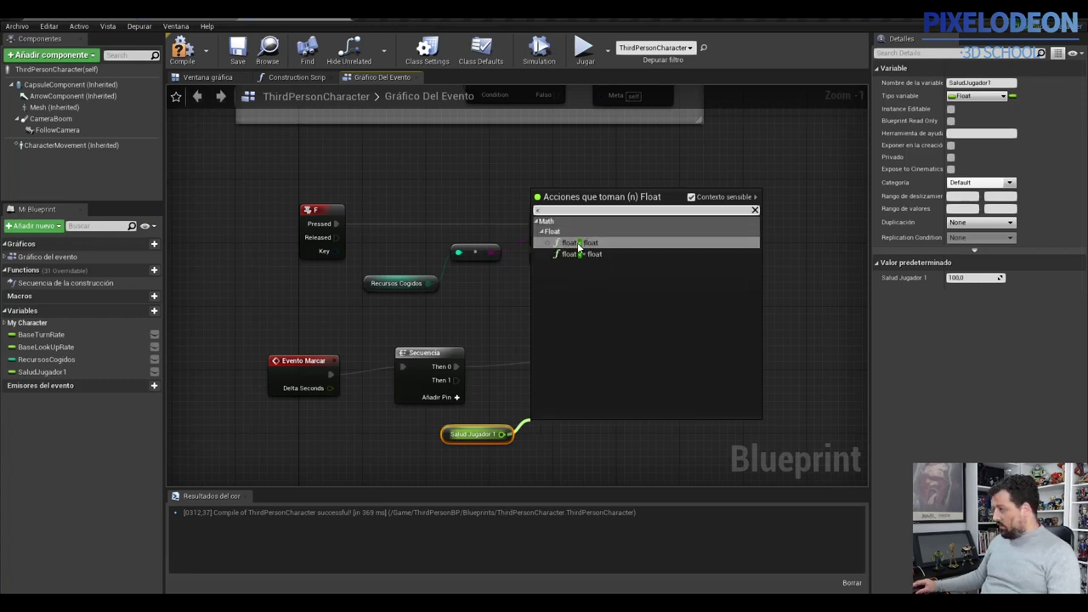
click(579, 244)
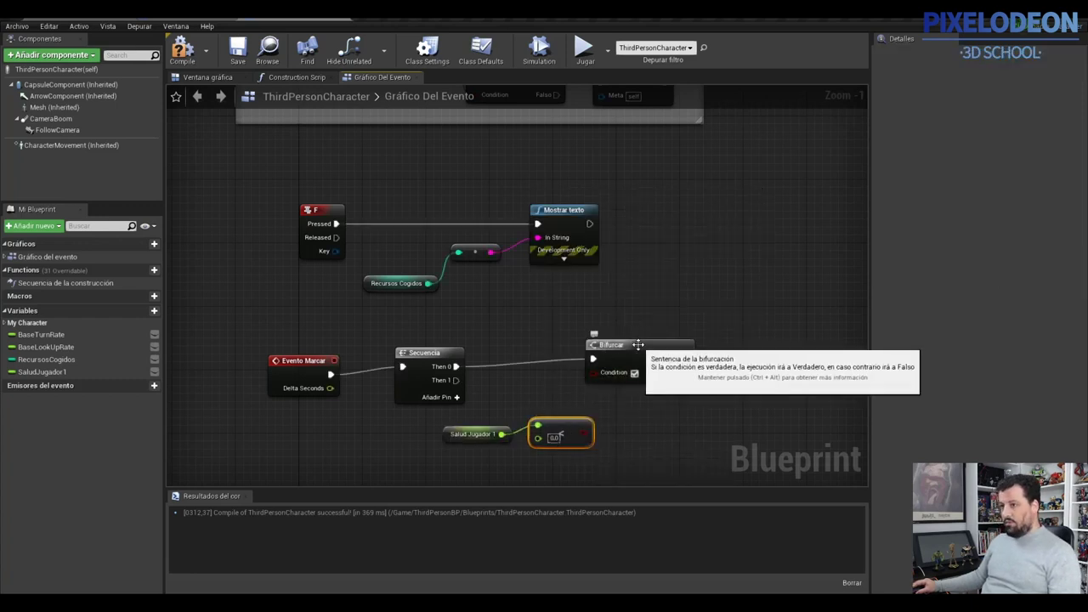
Step: Feed the health-below-0 comparison into Bifurcar's Condition and add a SaludJugador1 setter on Verdadero
drag(613, 351, 709, 351)
mouse_move(586, 433)
mouse_down()
mouse_move(690, 378)
mouse_move(644, 347)
mouse_up()
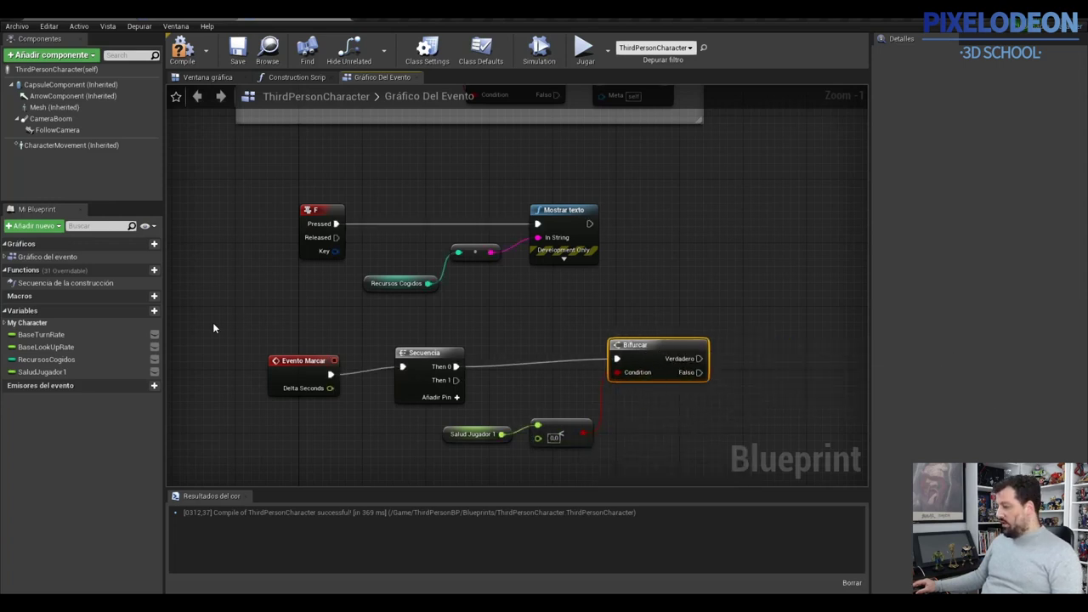
mouse_move(41, 372)
mouse_down()
mouse_move(756, 347)
mouse_move(758, 361)
mouse_move(700, 358)
mouse_up()
click(770, 373)
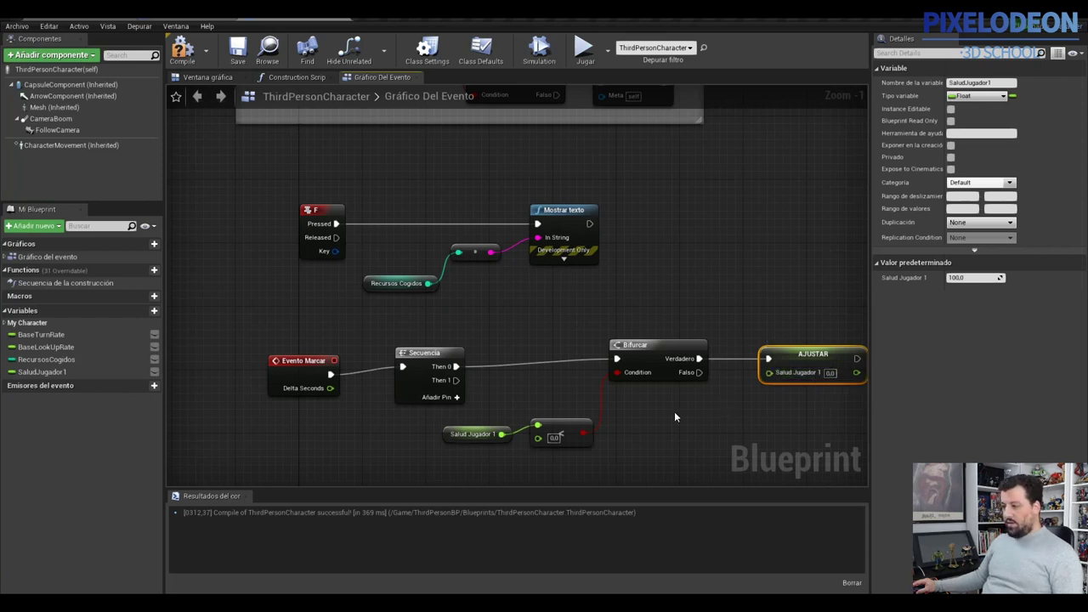
Step: Save and compile the ThirdPersonCharacter blueprint
key(ctrl+s)
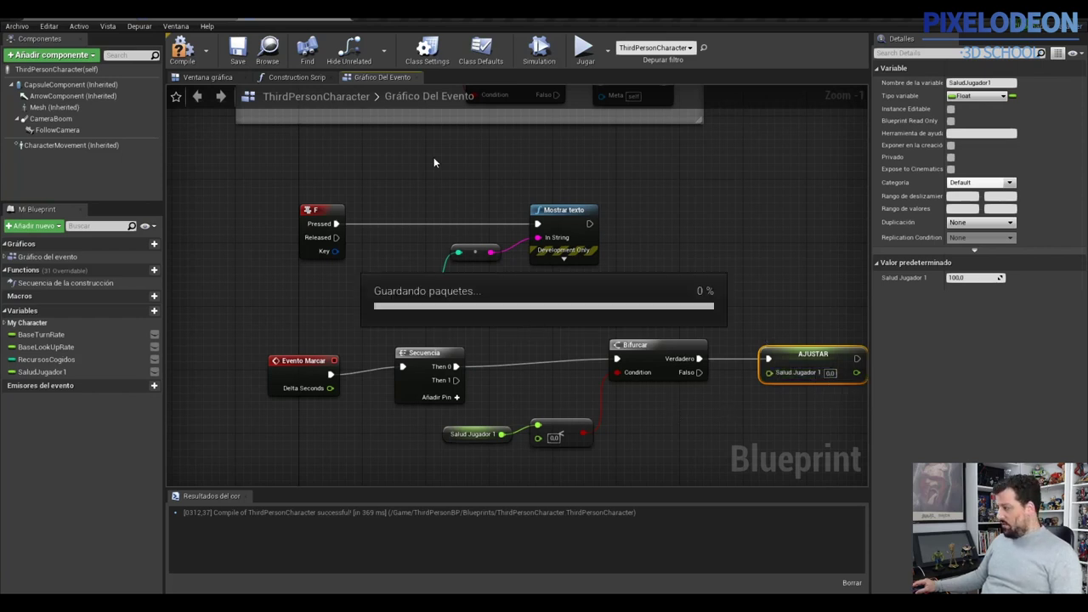
click(182, 49)
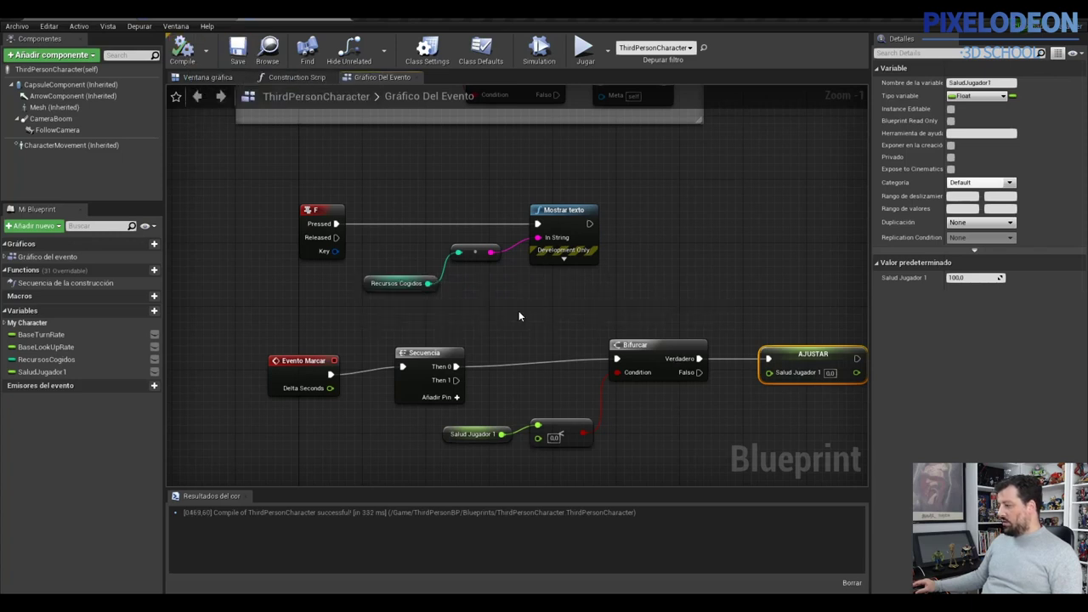
right_drag(647, 305, 601, 297)
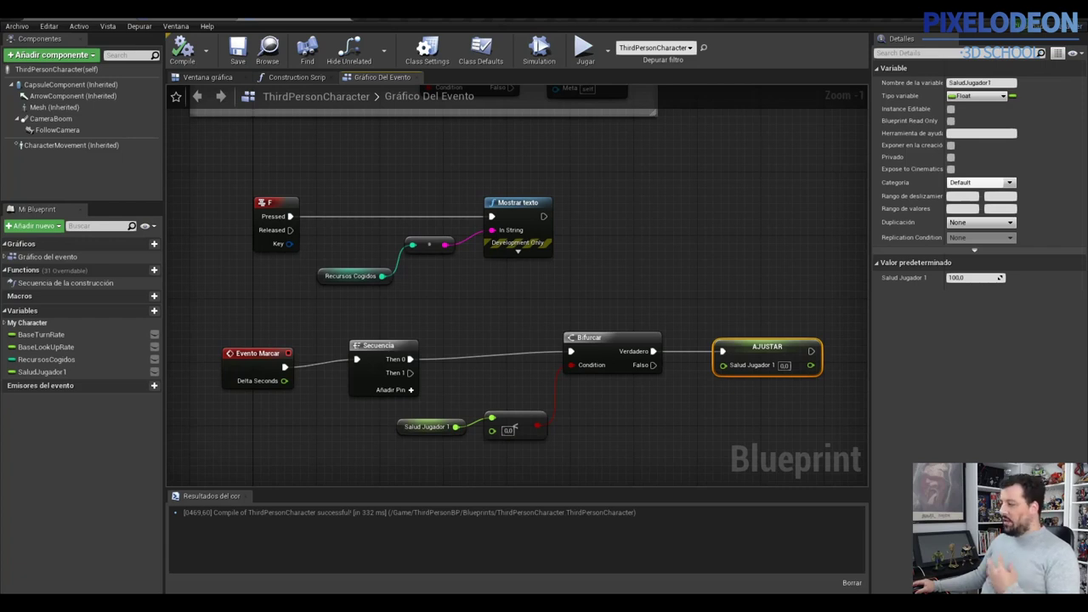
scroll(601, 297, down, 1)
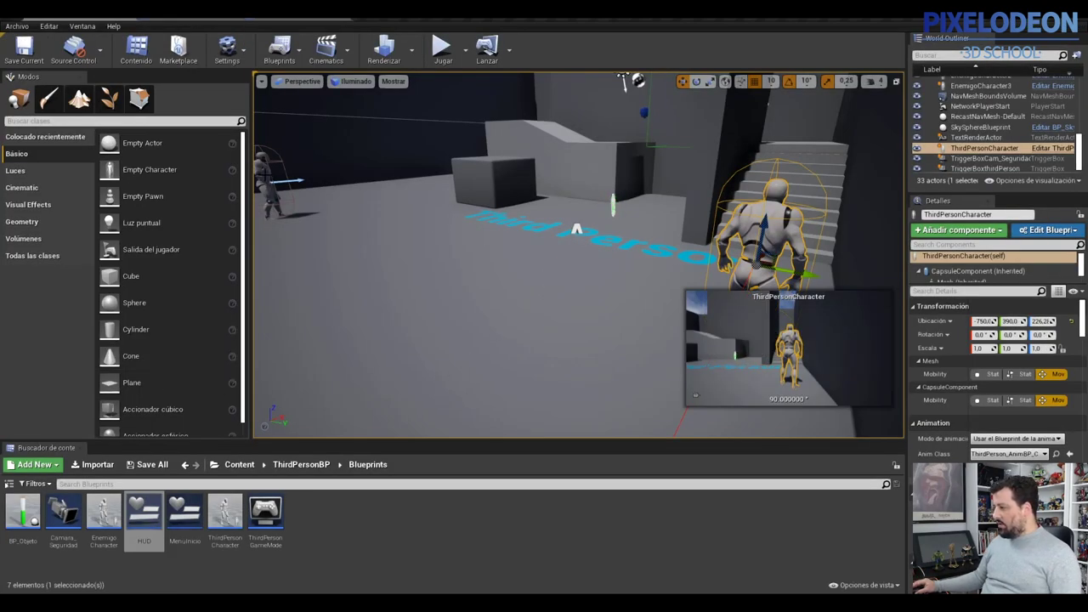
Step: Select EnemigoCharacter2 in the level and open its EnemigoCharacter Blueprint
click(272, 183)
scroll(1028, 133, up, 2)
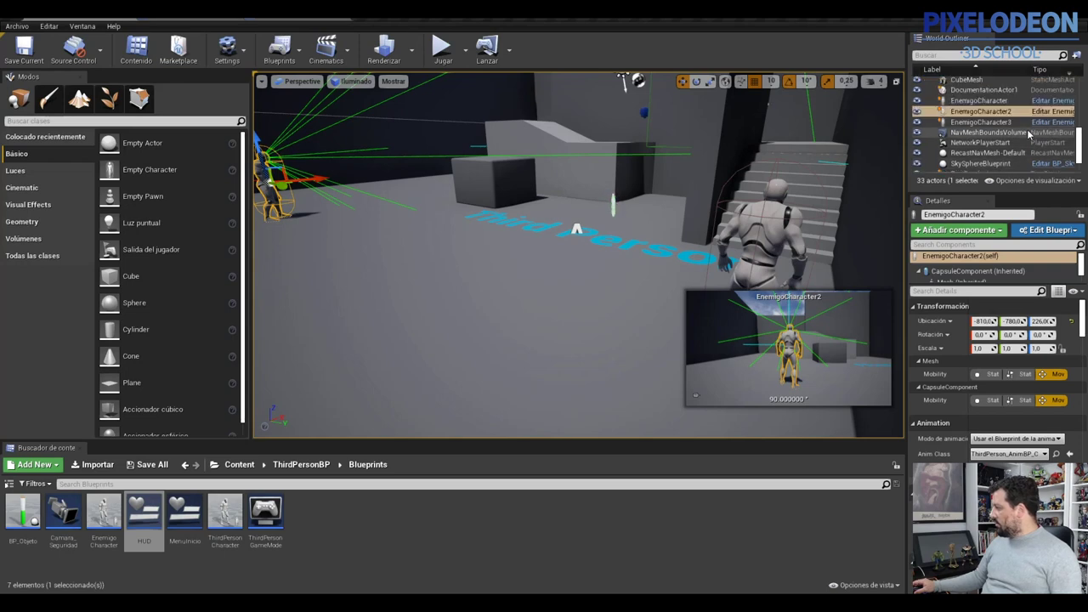
click(1052, 111)
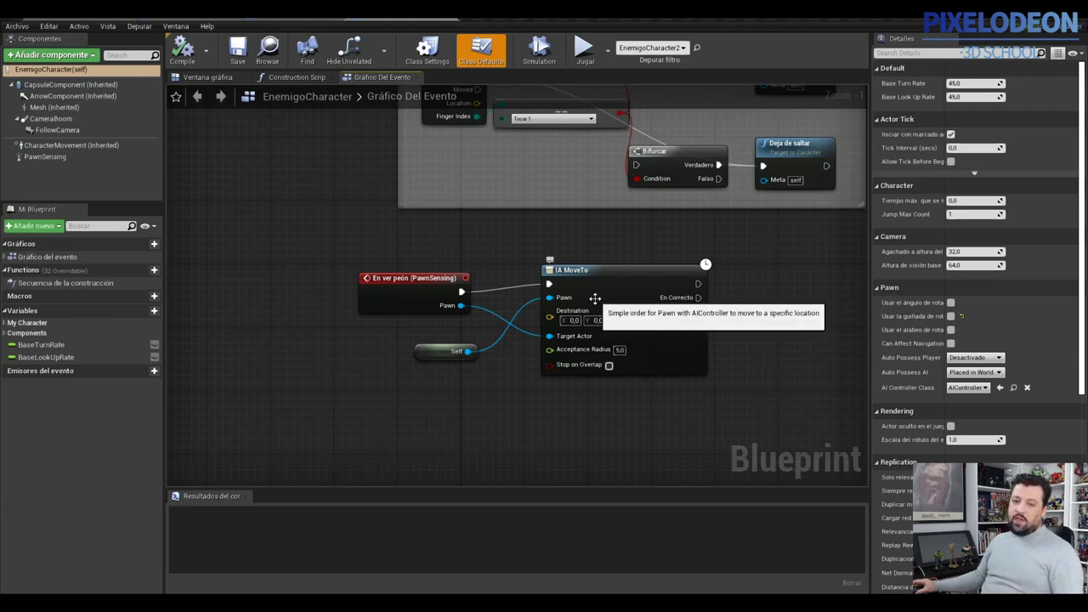
Step: Add a Proyectar a ThirdPersonCharacter cast node from IA MoveTo's En Correcto output
right_drag(697, 297, 557, 299)
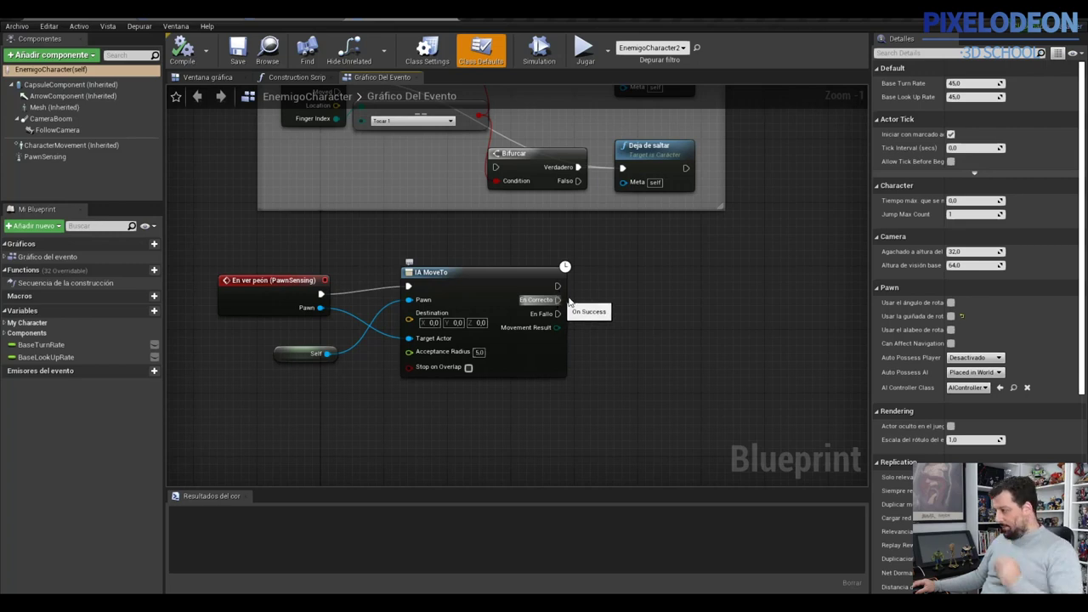
drag(558, 299, 671, 302)
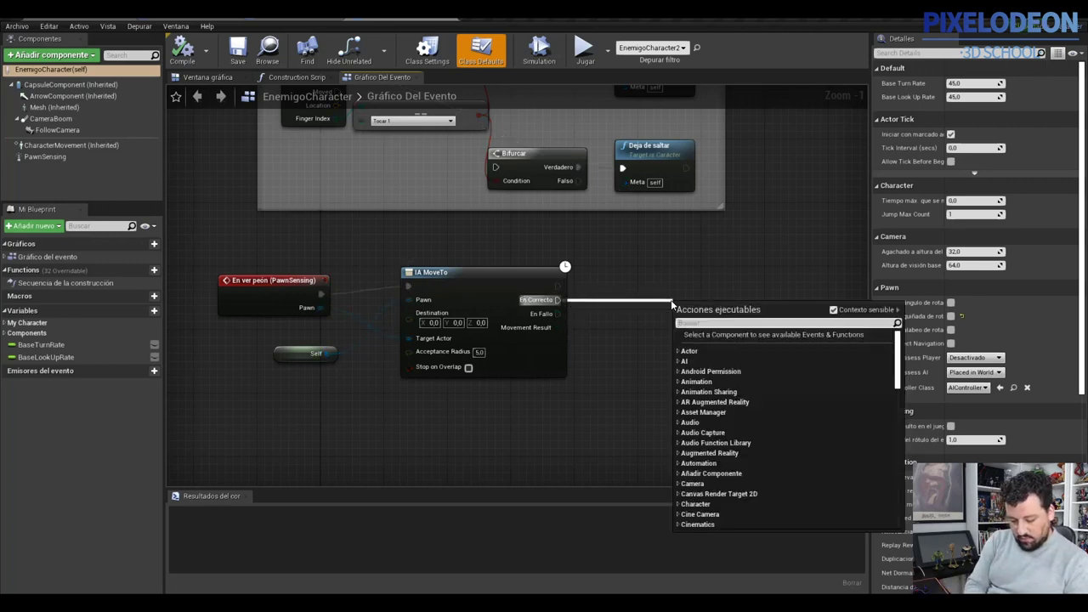
text(thir)
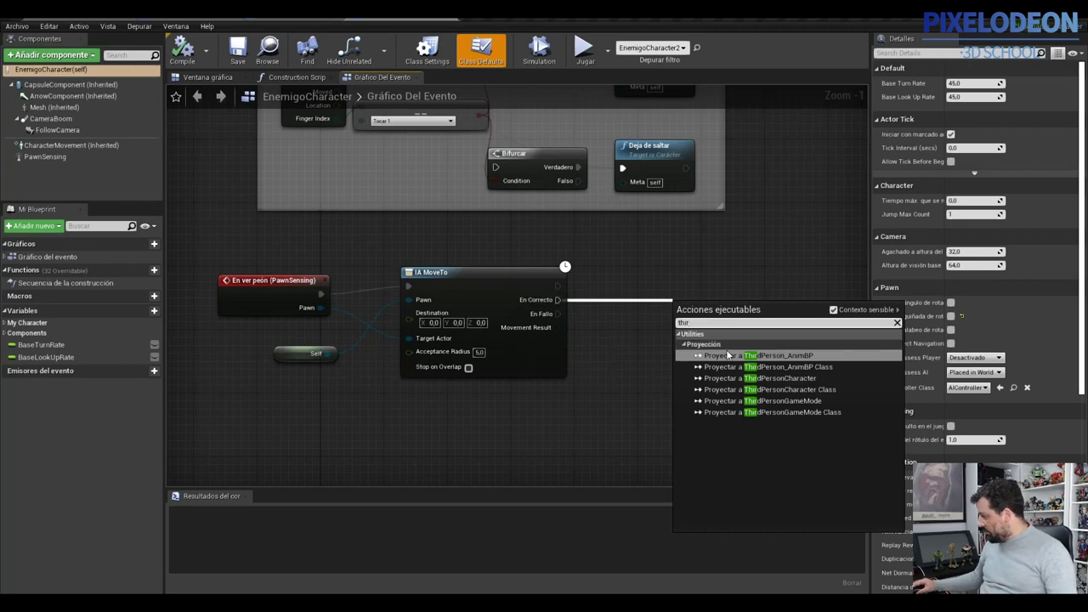
click(724, 378)
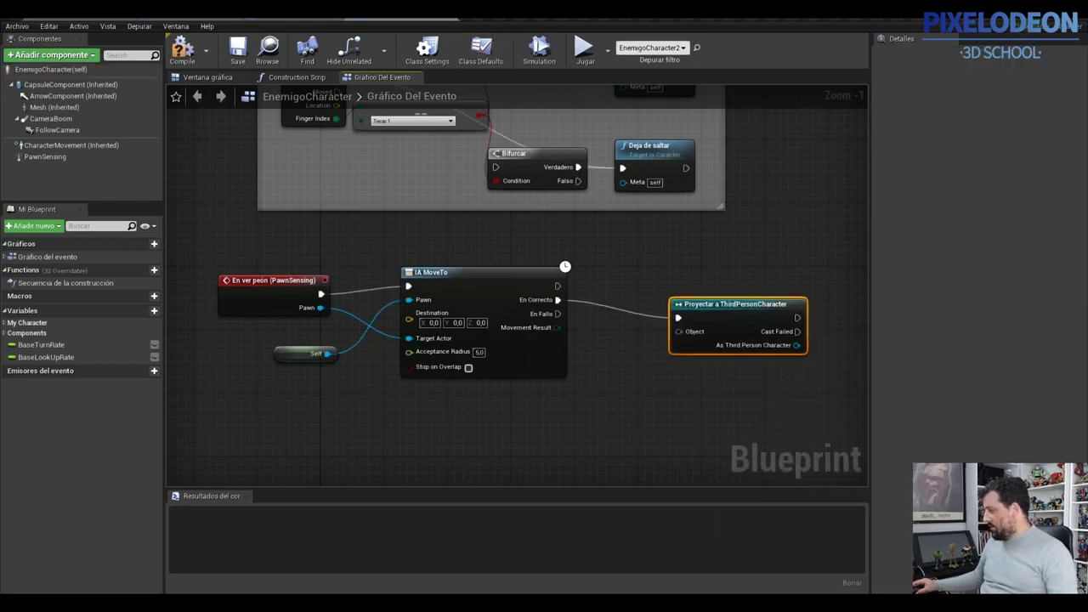
right_drag(666, 362, 564, 353)
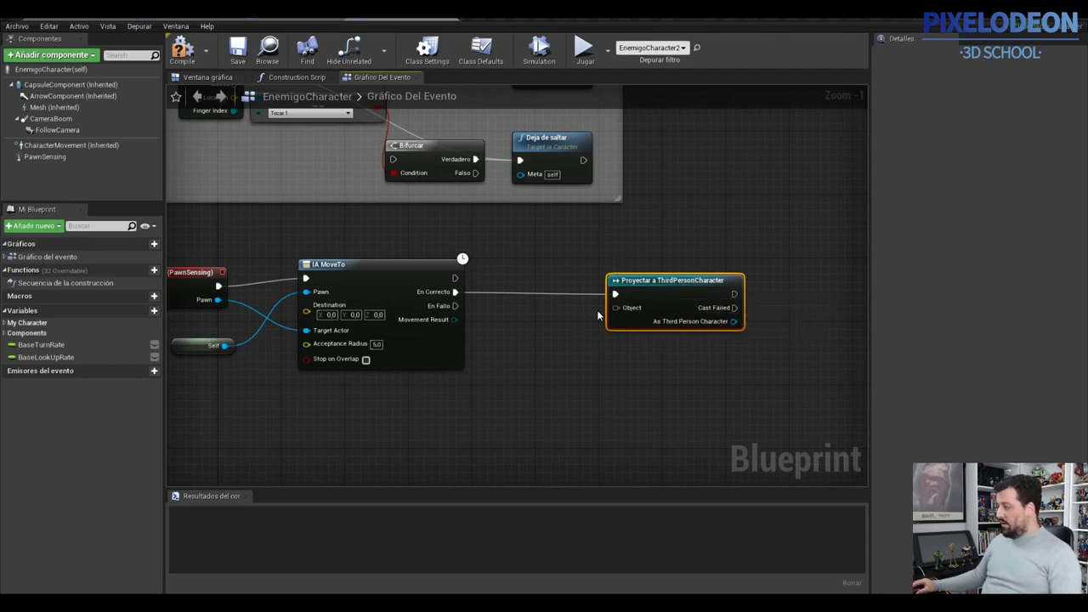
Step: Connect an Obtener carácter del reproductor node (Player Index 0) to the cast's Object input
drag(616, 308, 552, 372)
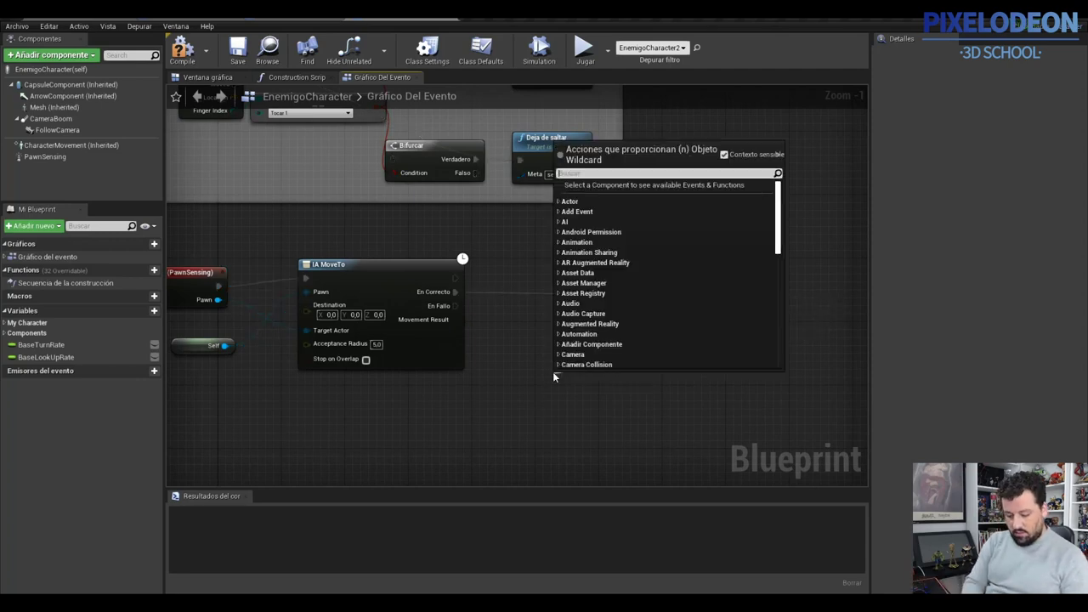
text(obtener)
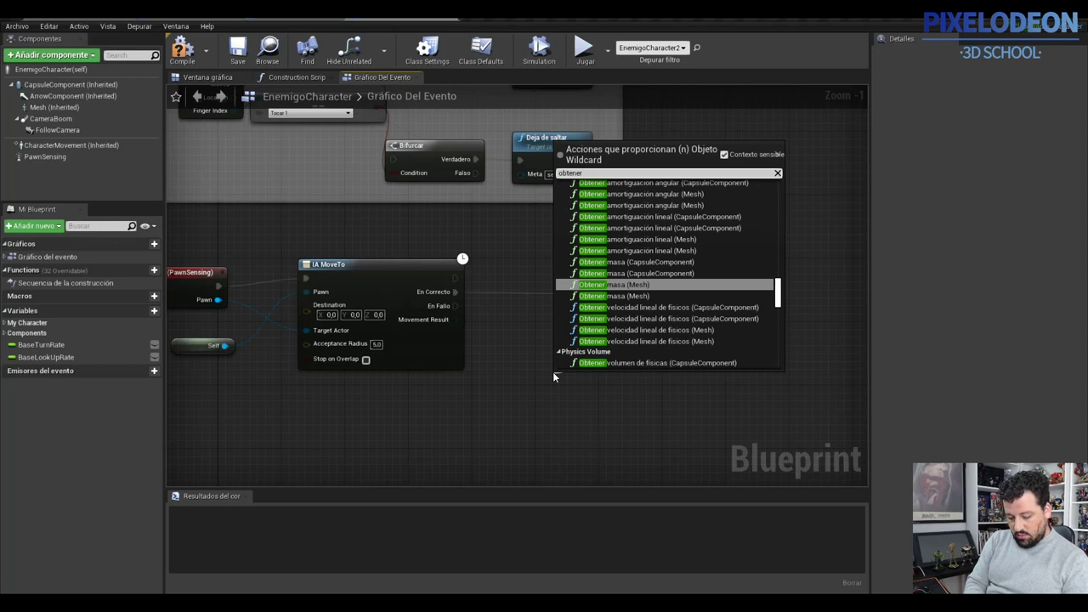
text( car)
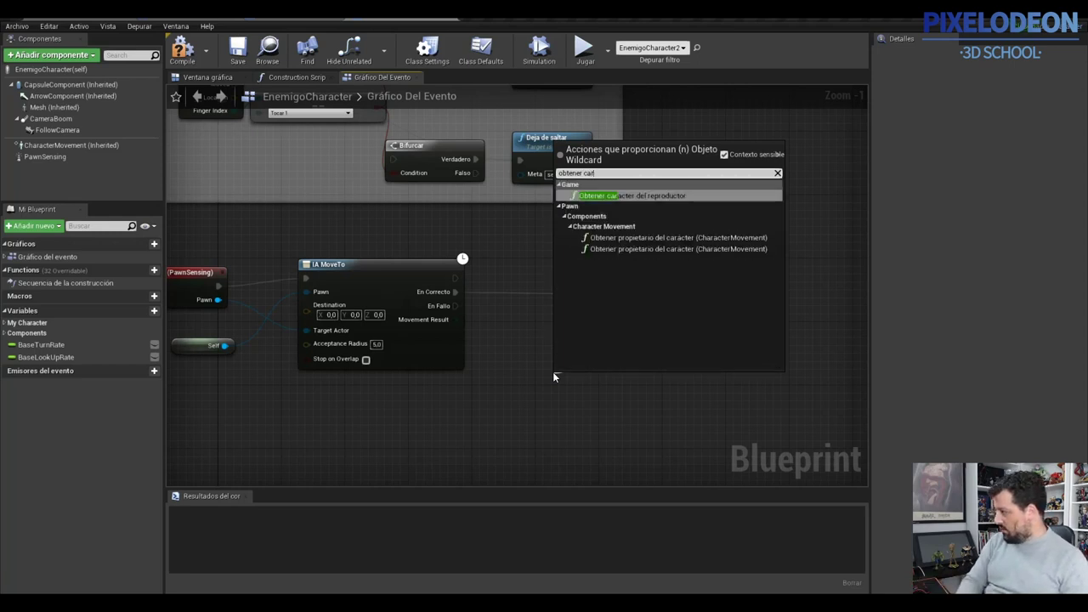
key(BackSpace)
key(BackSpace)
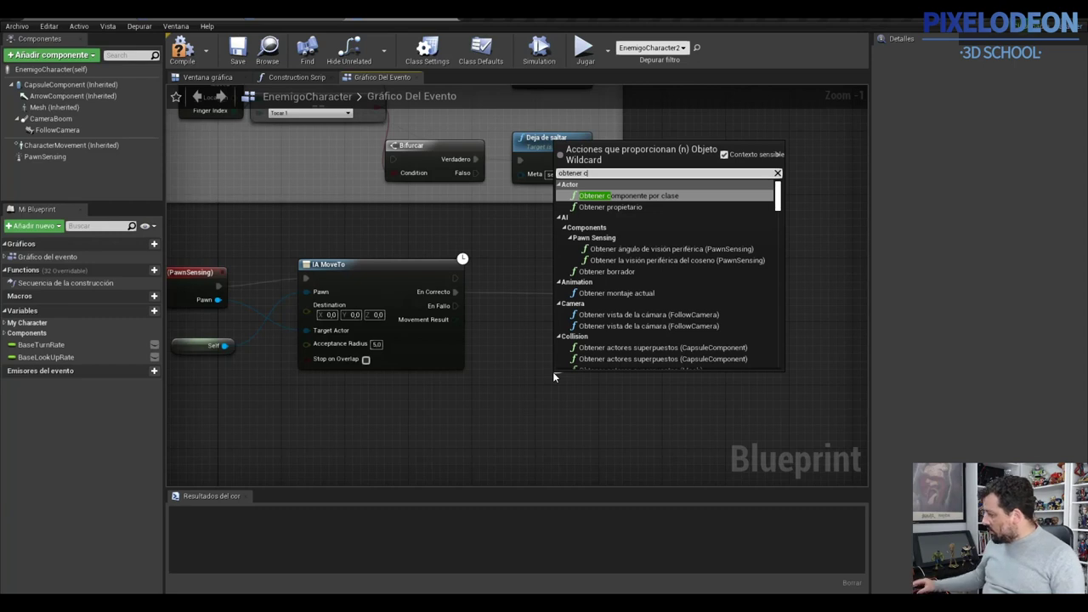
click(721, 153)
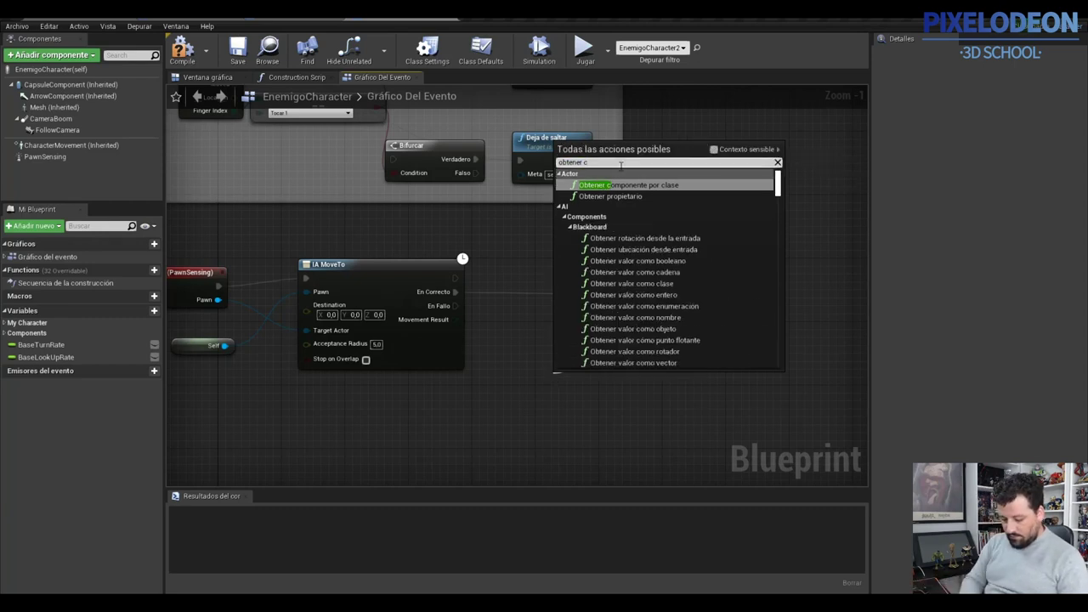
text(arac)
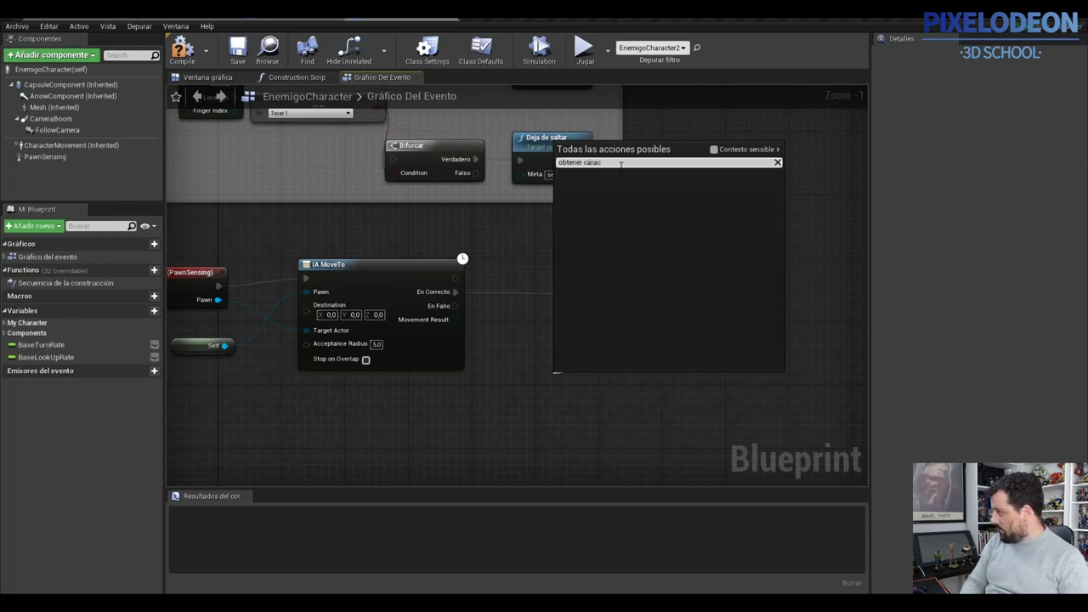
key(BackSpace)
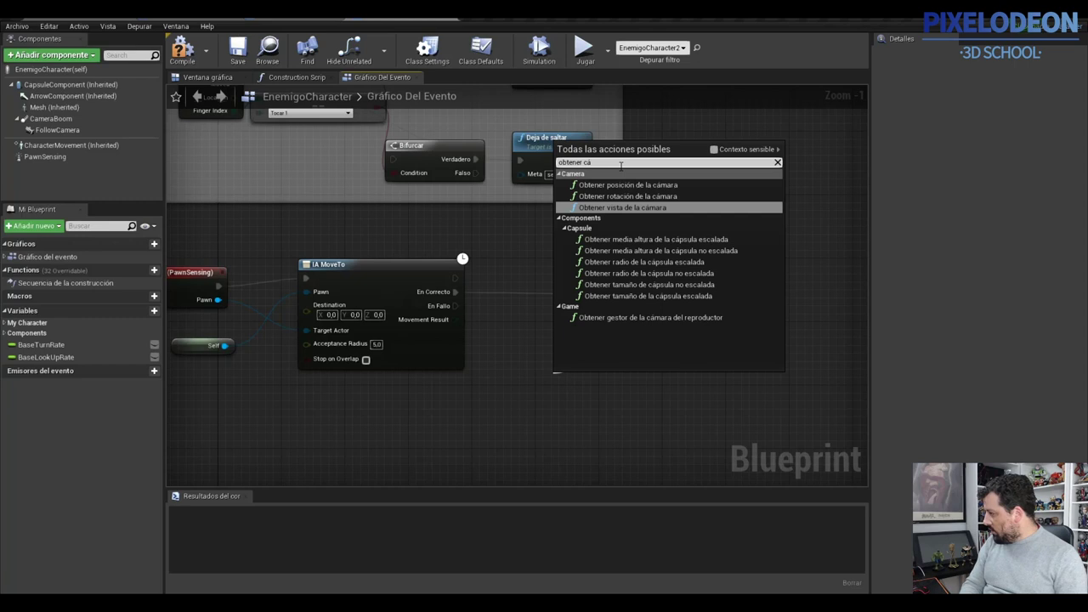
key(BackSpace)
key(BackSpace)
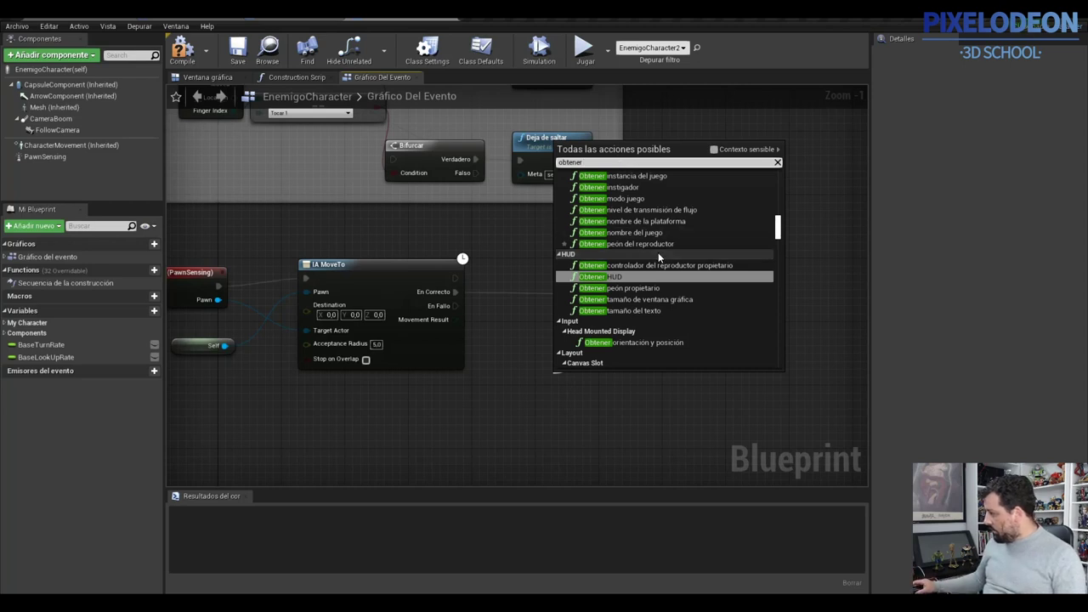
scroll(659, 257, up, 1)
scroll(660, 257, up, 2)
scroll(660, 257, up, 1)
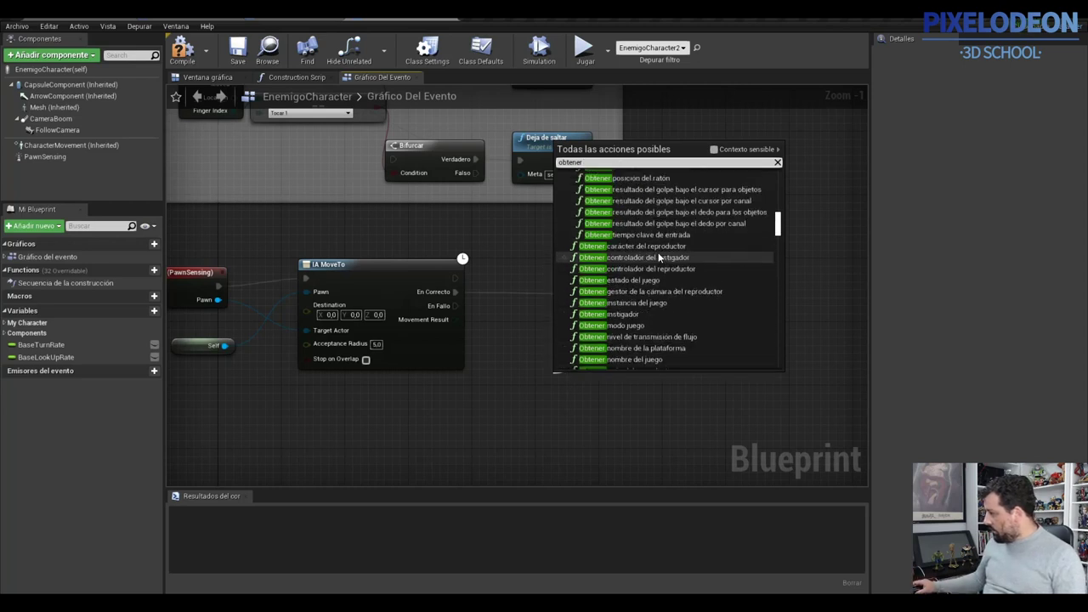
key(Escape)
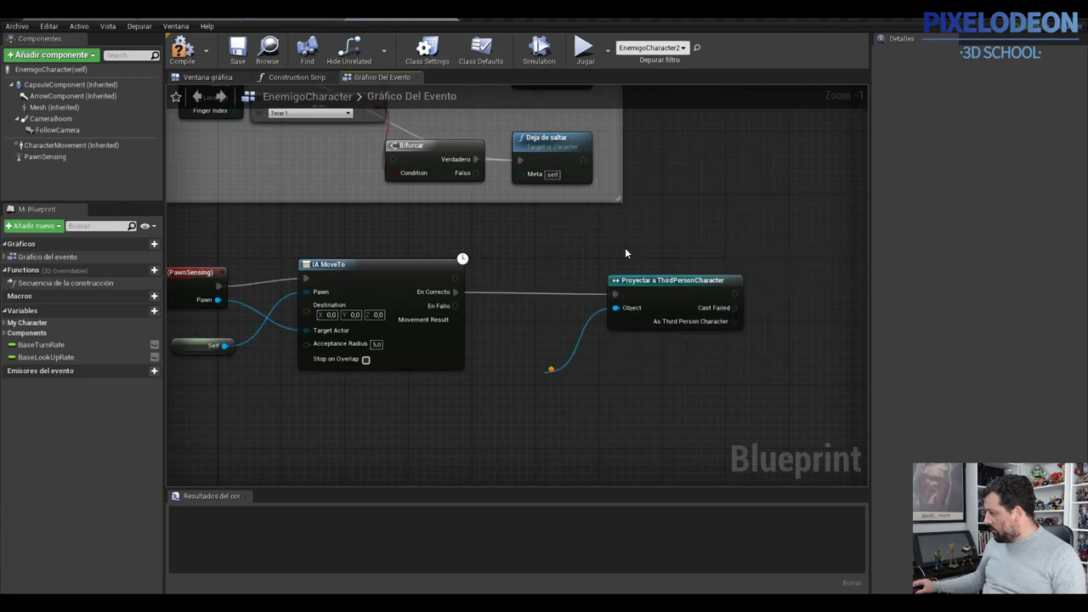
Step: Rearrange the cast and player-character nodes to tidy the graph
drag(620, 370, 536, 351)
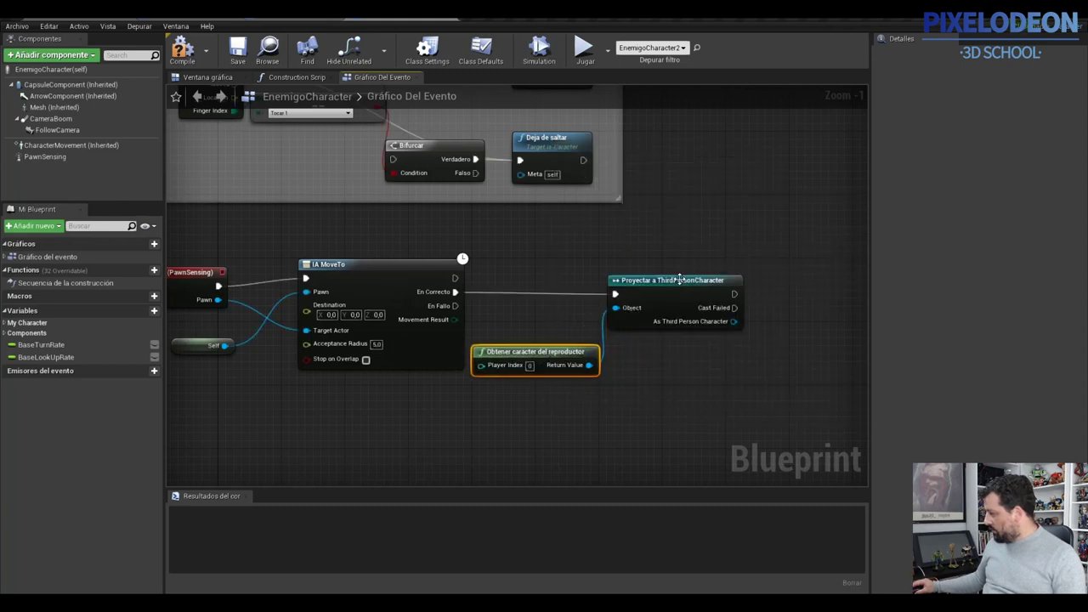
drag(679, 280, 766, 264)
drag(549, 363, 588, 346)
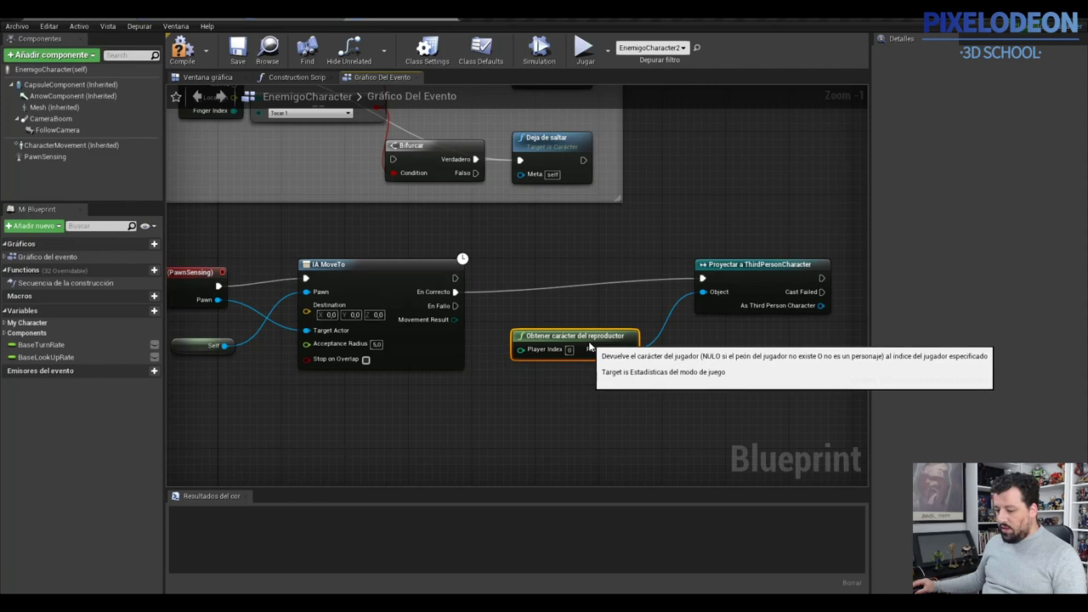
right_drag(760, 326, 515, 357)
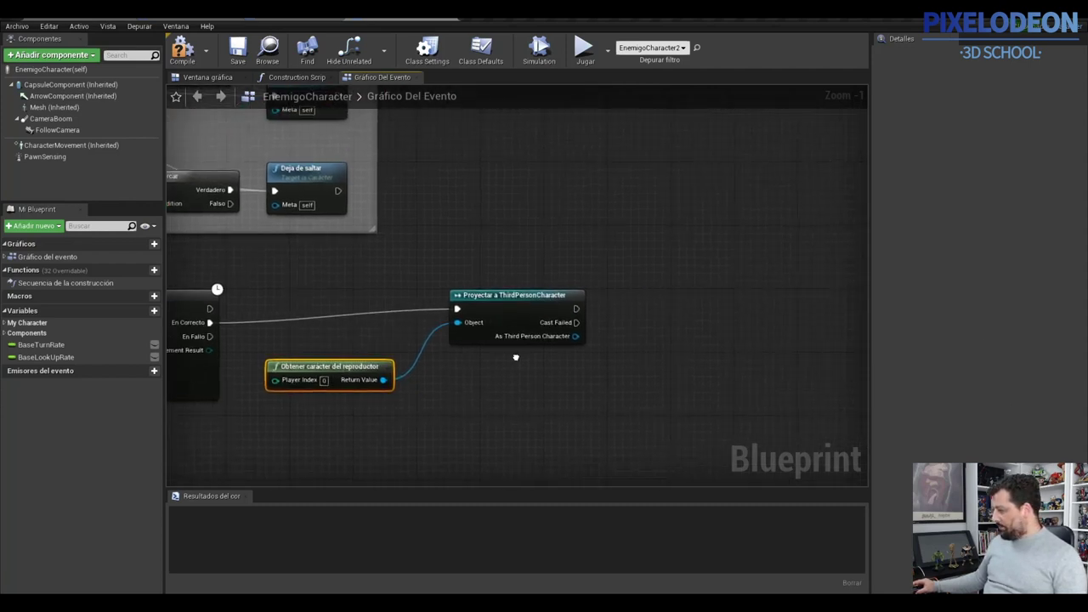
drag(553, 305, 550, 289)
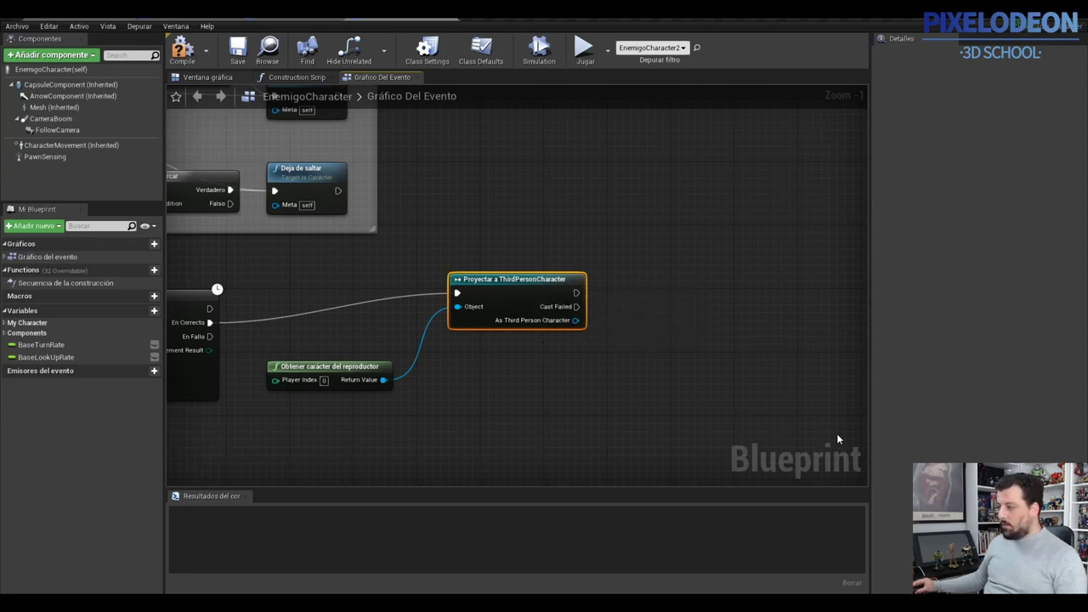
drag(578, 320, 618, 360)
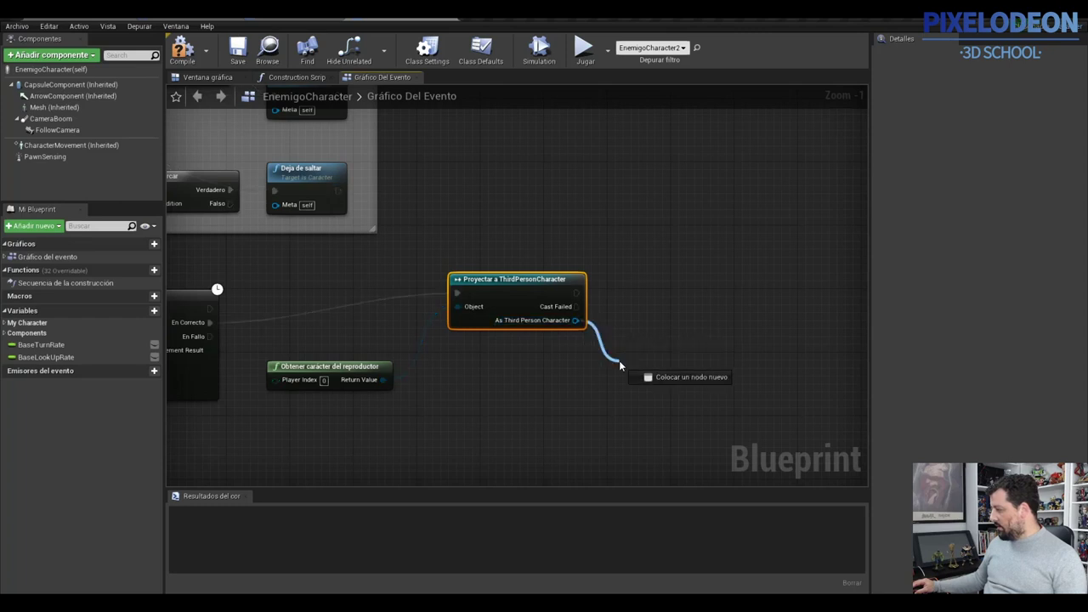
Step: Add a Get Salud Jugador 1 node from the cast's As Third Person Character output
text(ge)
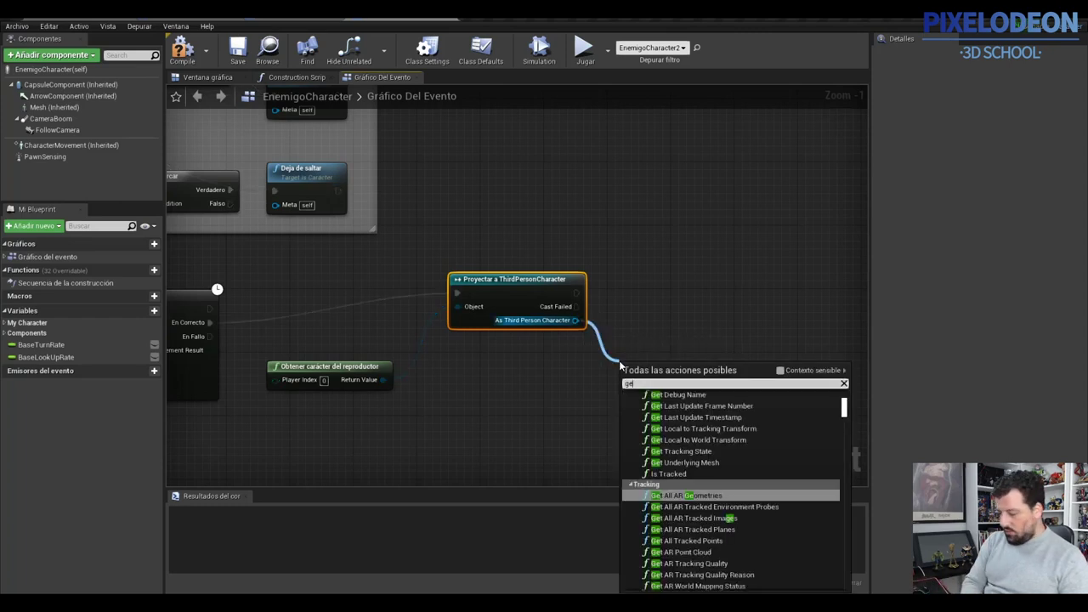
text(t sal)
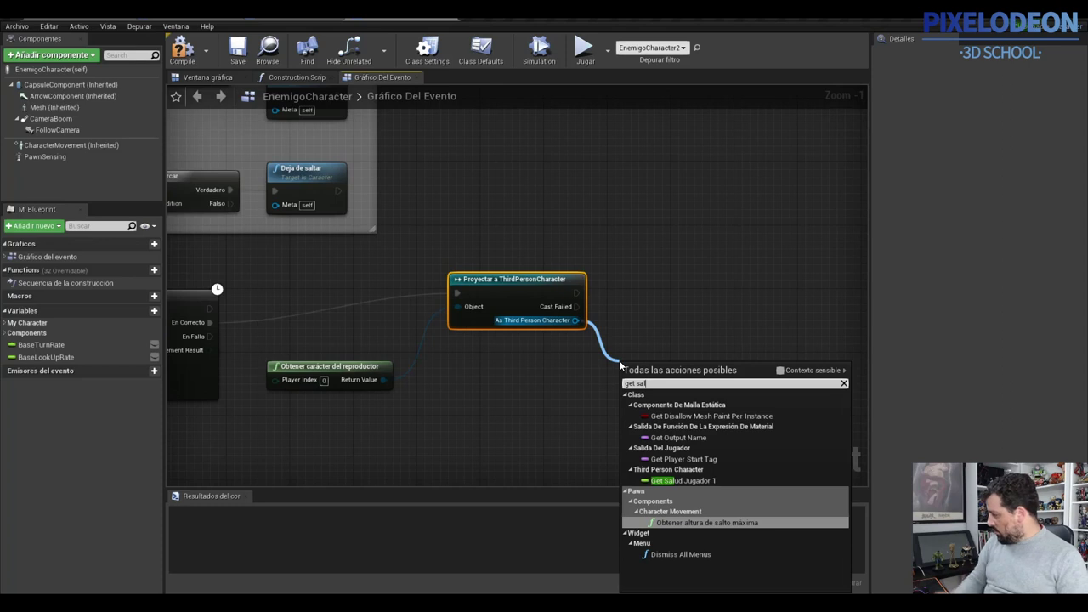
click(711, 480)
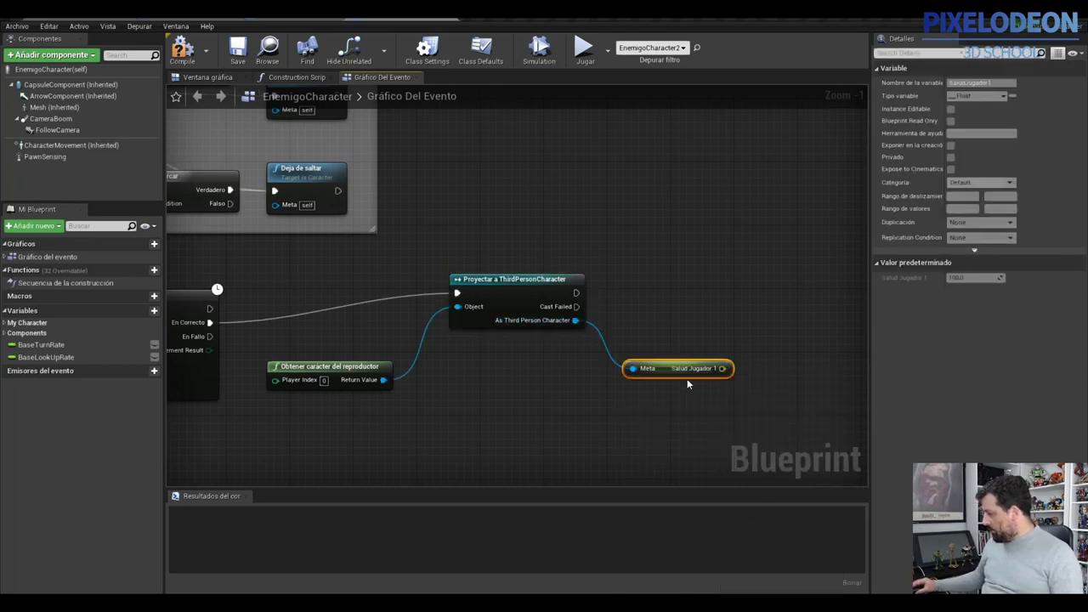
right_drag(696, 327, 547, 320)
Step: Subtract 10 from Salud Jugador 1 with a float − float node
drag(581, 361, 620, 345)
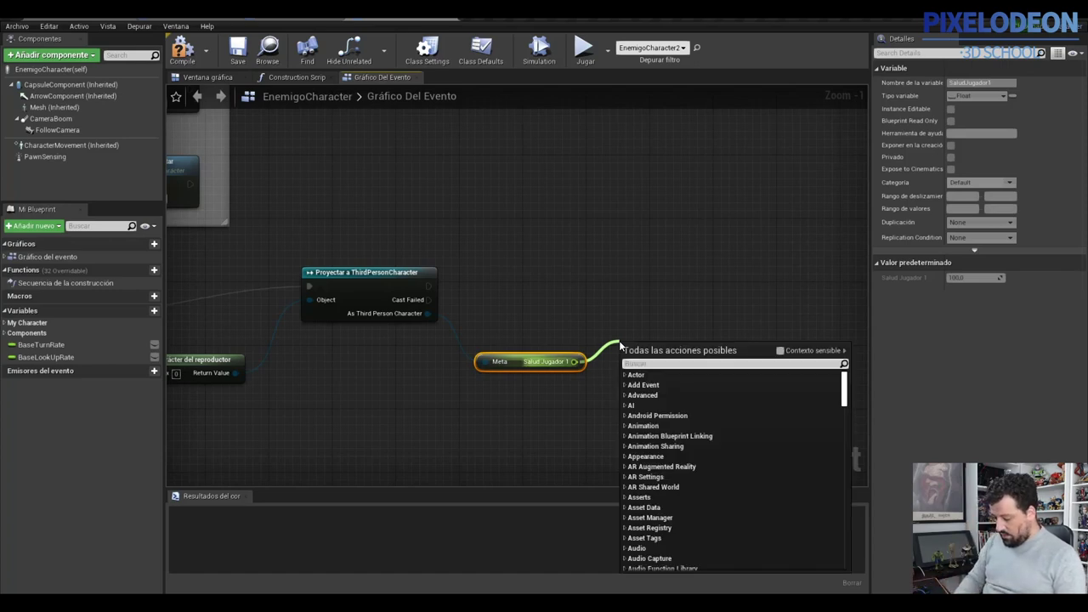
text(-)
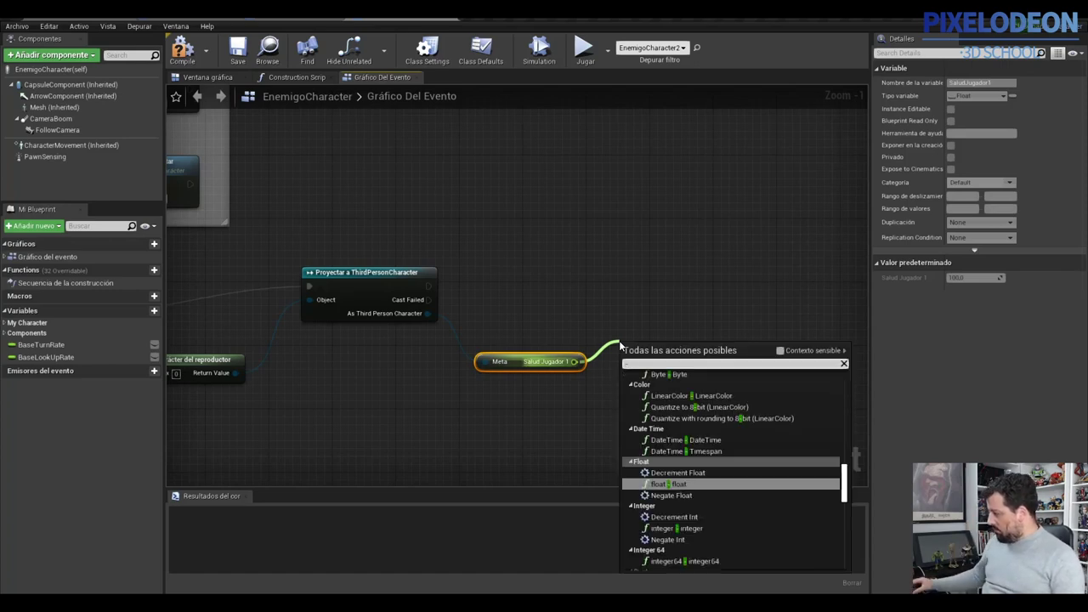
click(778, 351)
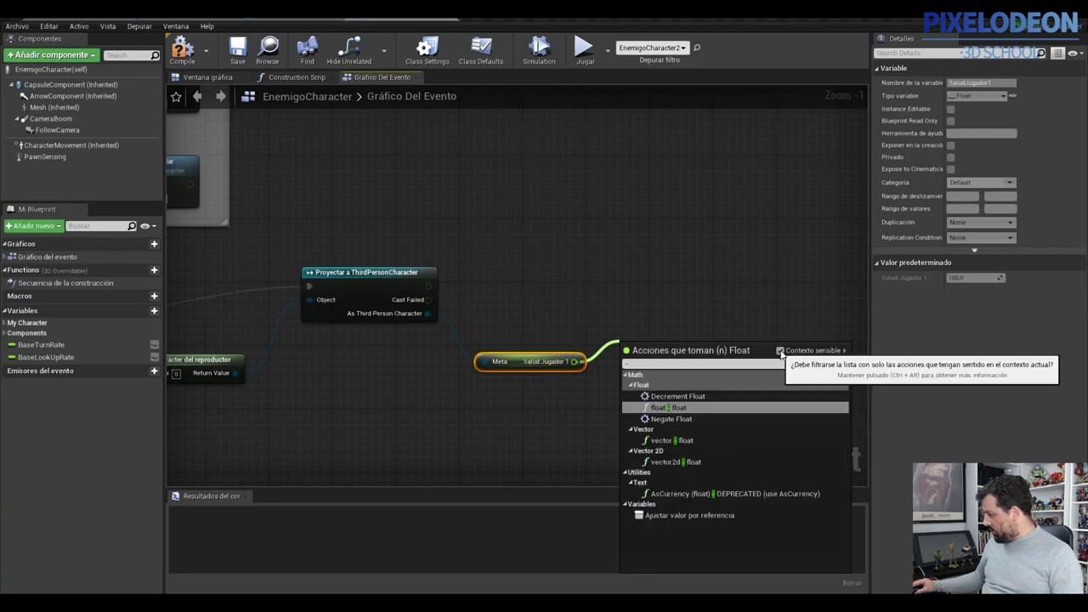
click(666, 409)
click(643, 357)
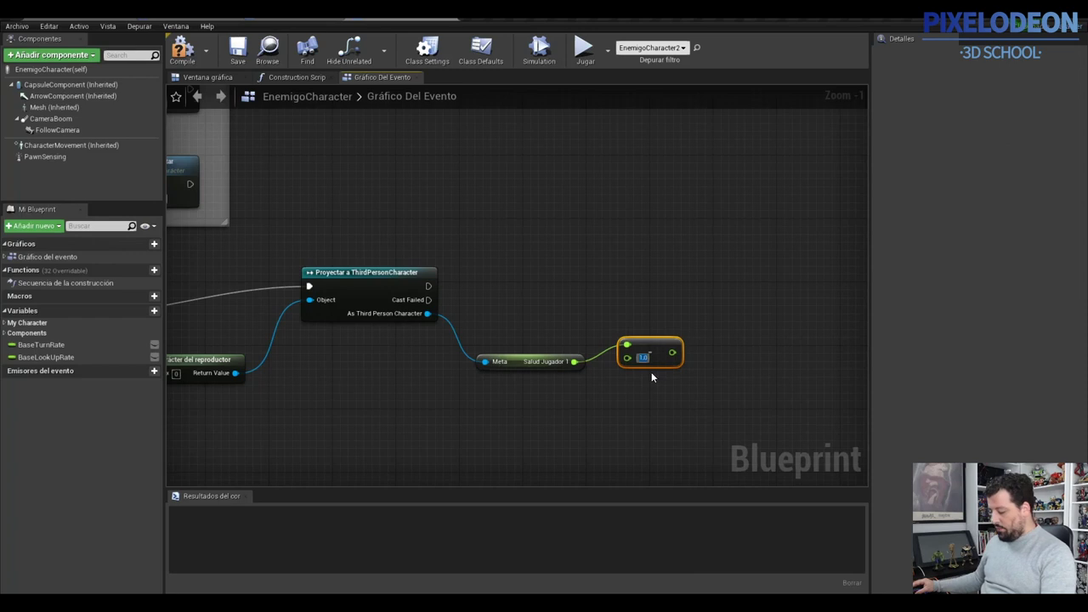
text(10)
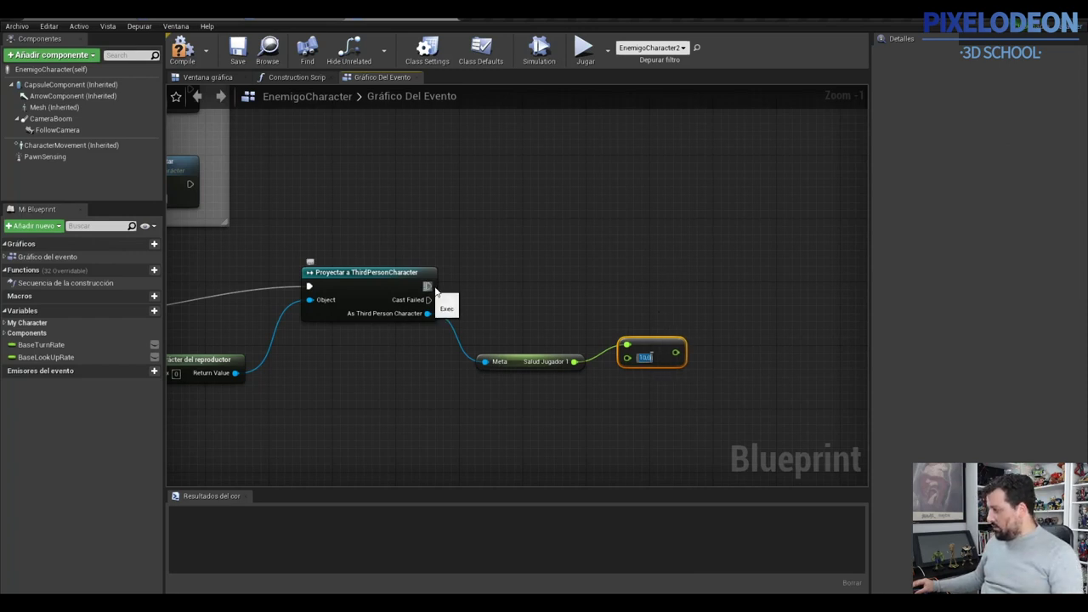
Step: Add a Set Salud Jugador 1 node after the cast, fed by the subtraction and targeting the cast character
drag(428, 286, 728, 293)
text(set )
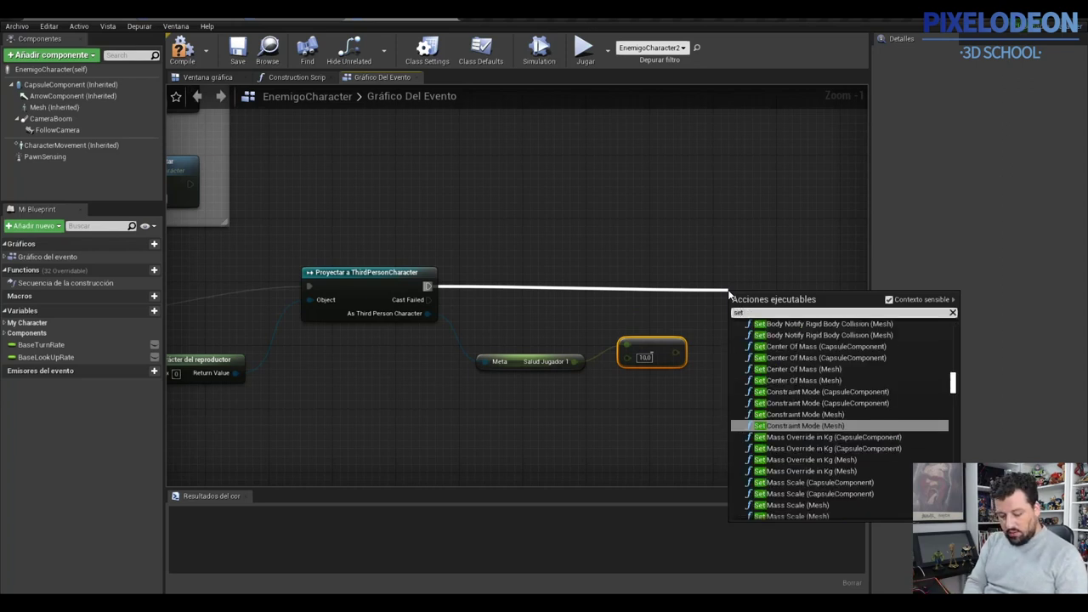
text(salud)
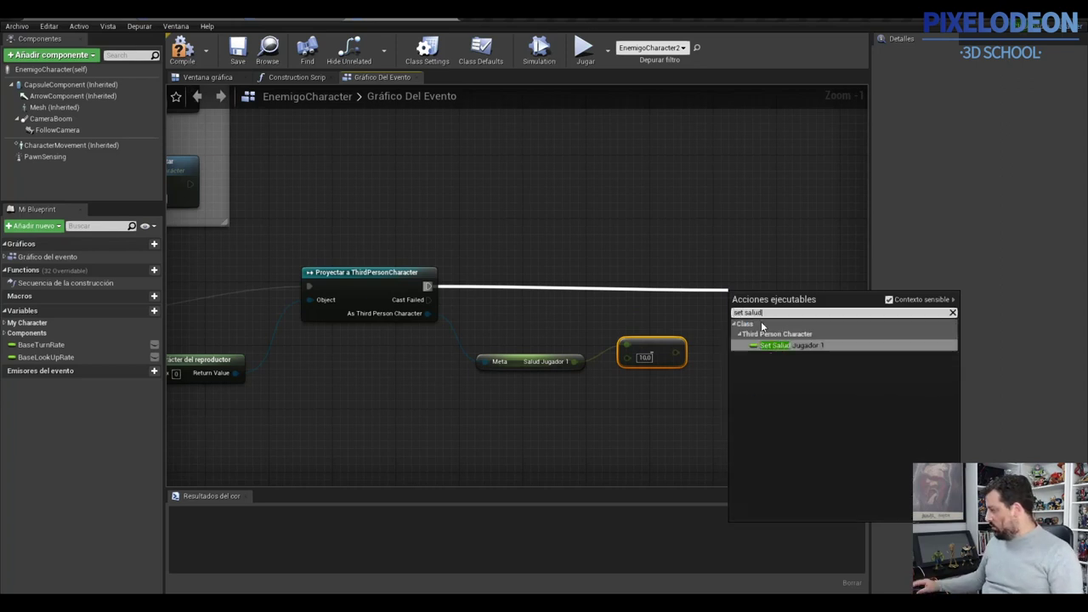
click(816, 346)
mouse_move(677, 351)
mouse_down()
mouse_move(708, 321)
mouse_move(738, 316)
mouse_up()
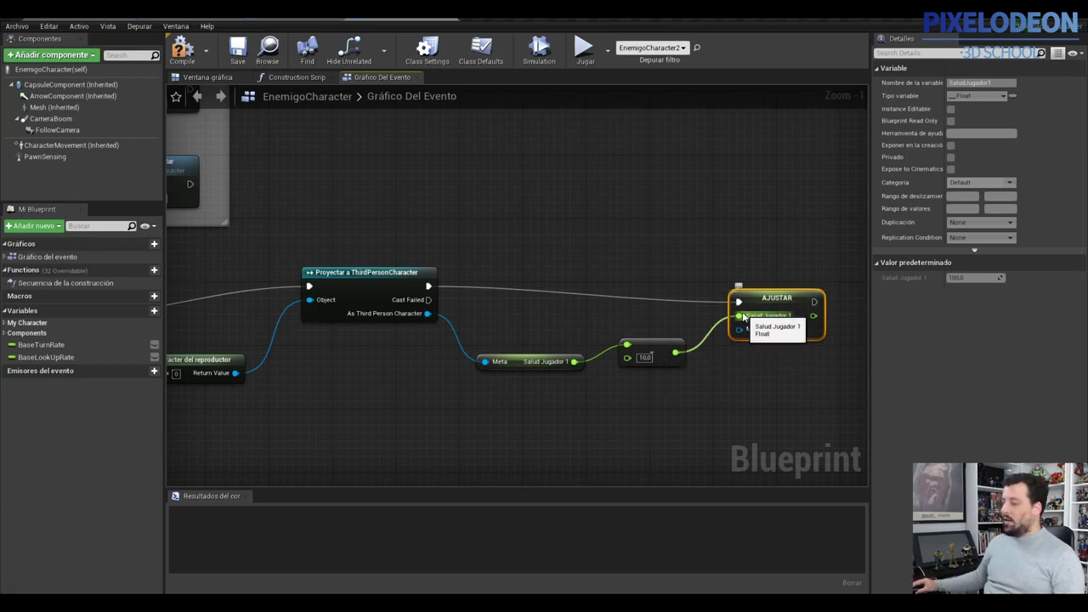
drag(427, 314, 740, 329)
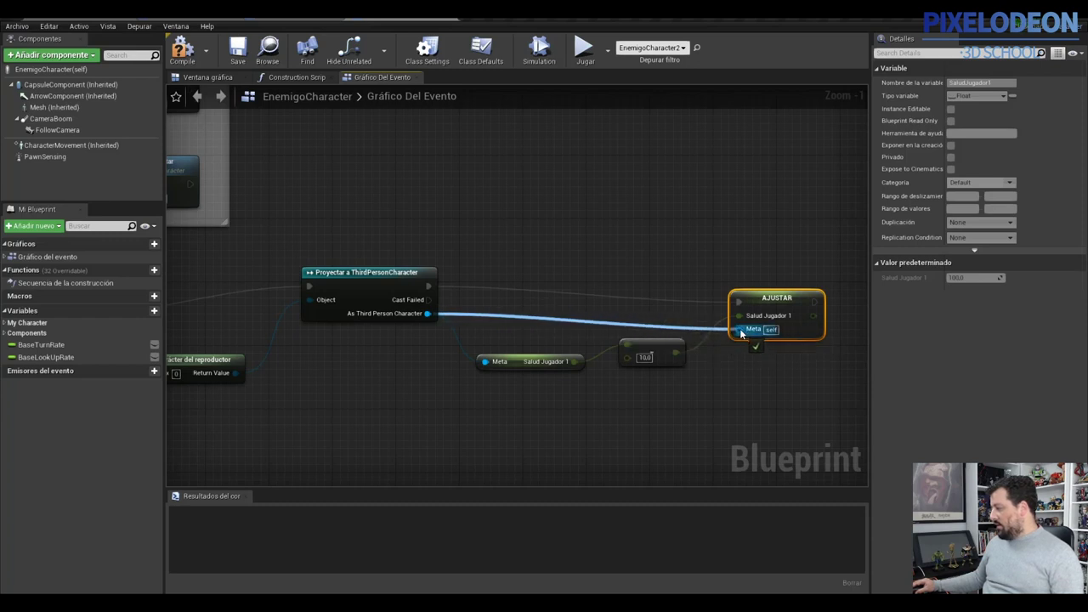
drag(785, 294, 778, 254)
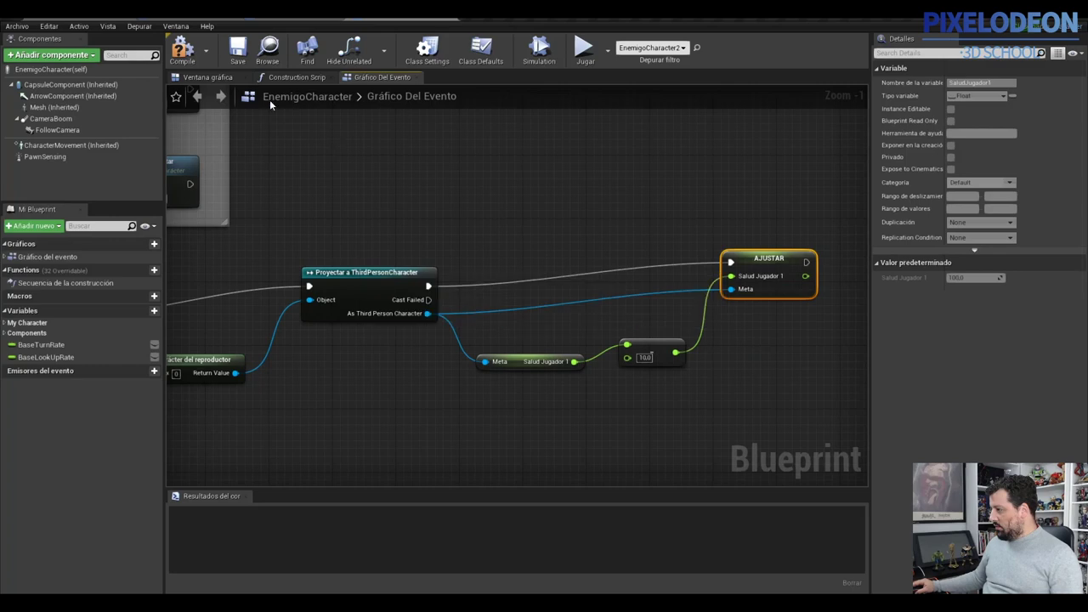
Step: Compile the EnemigoCharacter blueprint
click(188, 50)
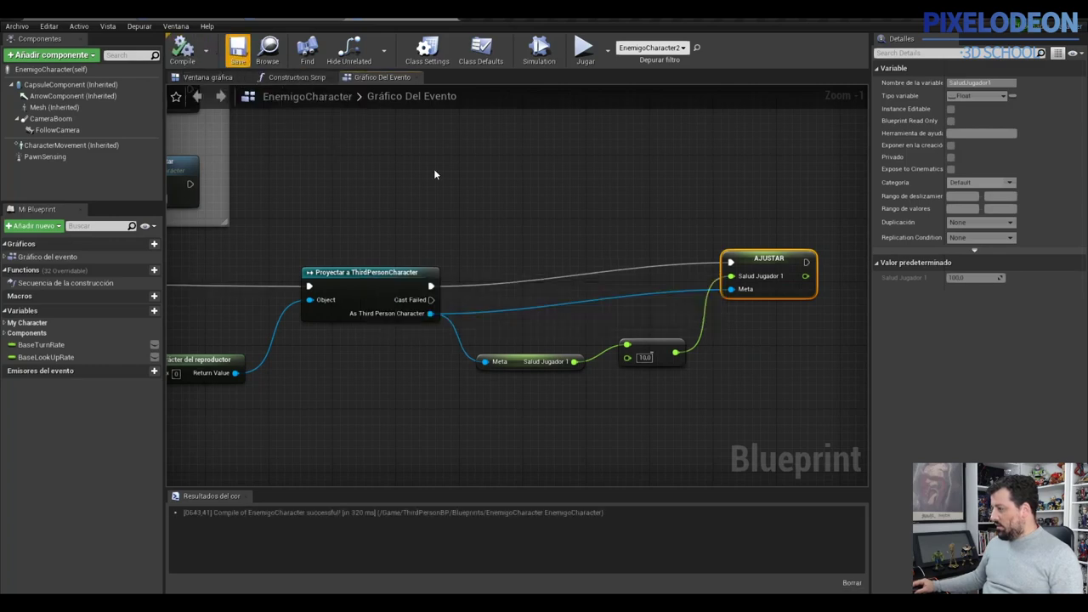
scroll(402, 188, down, 3)
scroll(402, 188, up, 3)
scroll(400, 188, down, 1)
scroll(393, 194, up, 1)
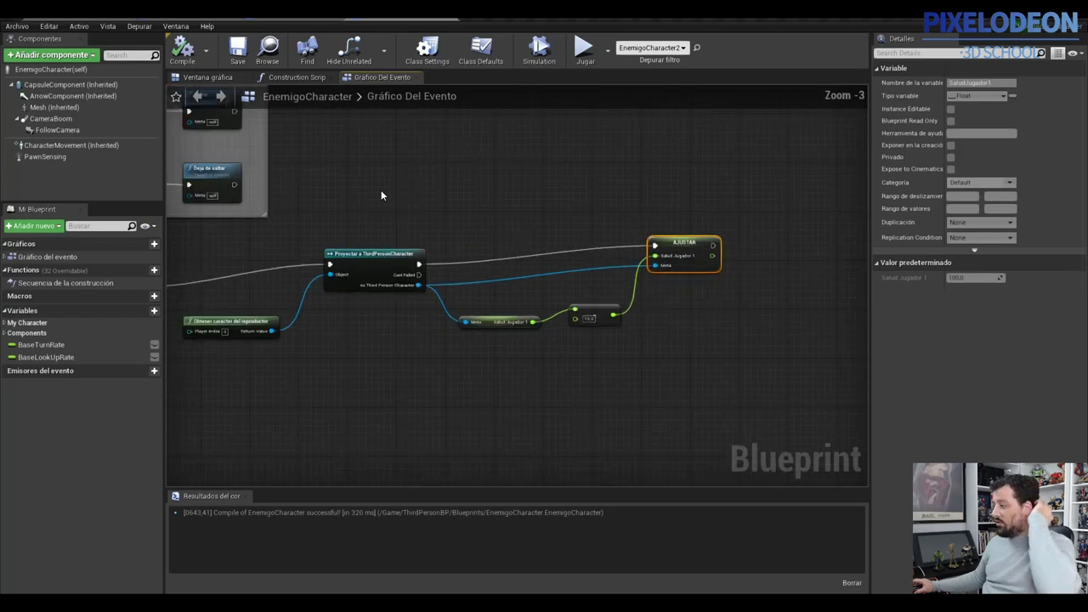
scroll(380, 195, down, 1)
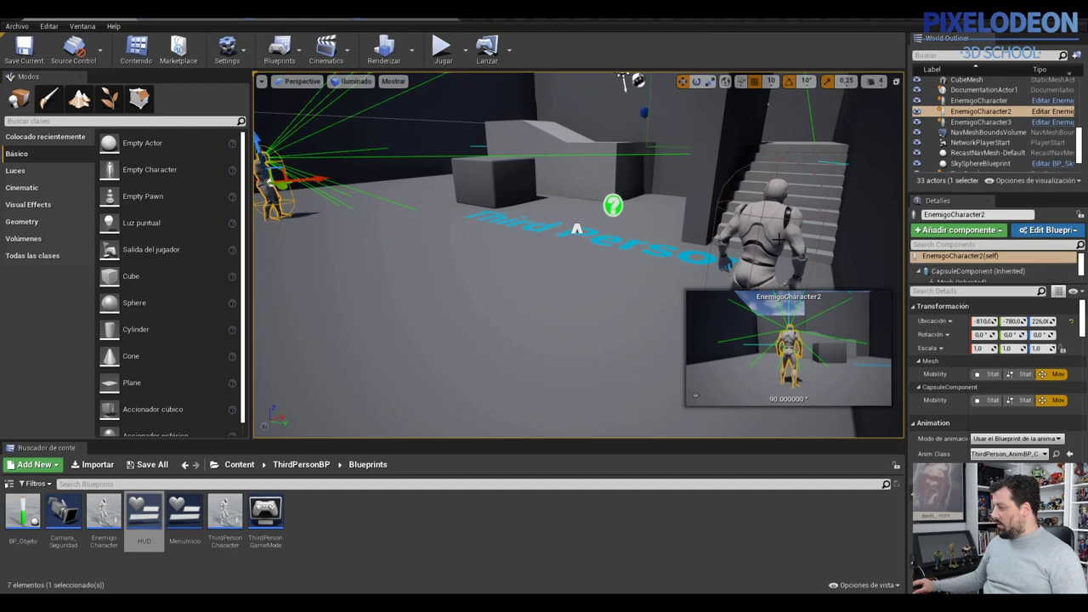
Step: Play the level from the level editor, running the character forward, then stop the session
click(769, 231)
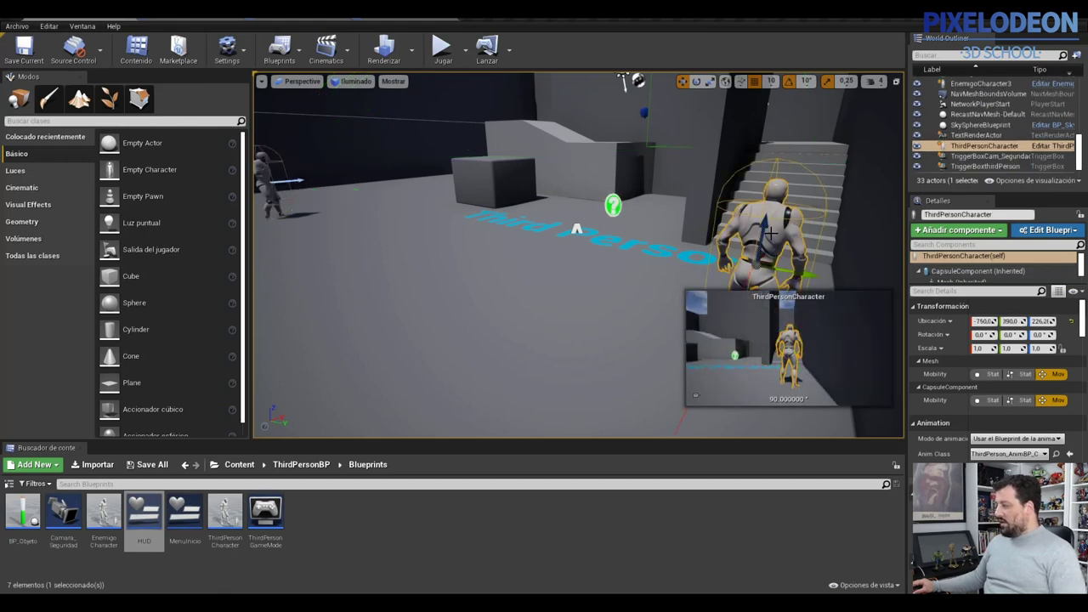
click(441, 48)
click(620, 285)
key(w)
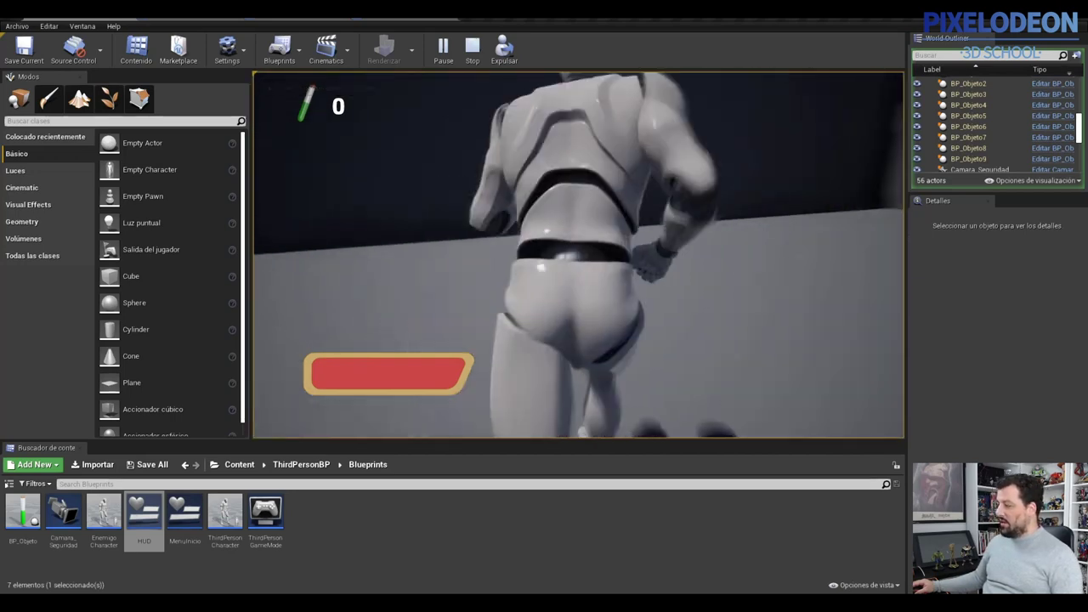
key(Escape)
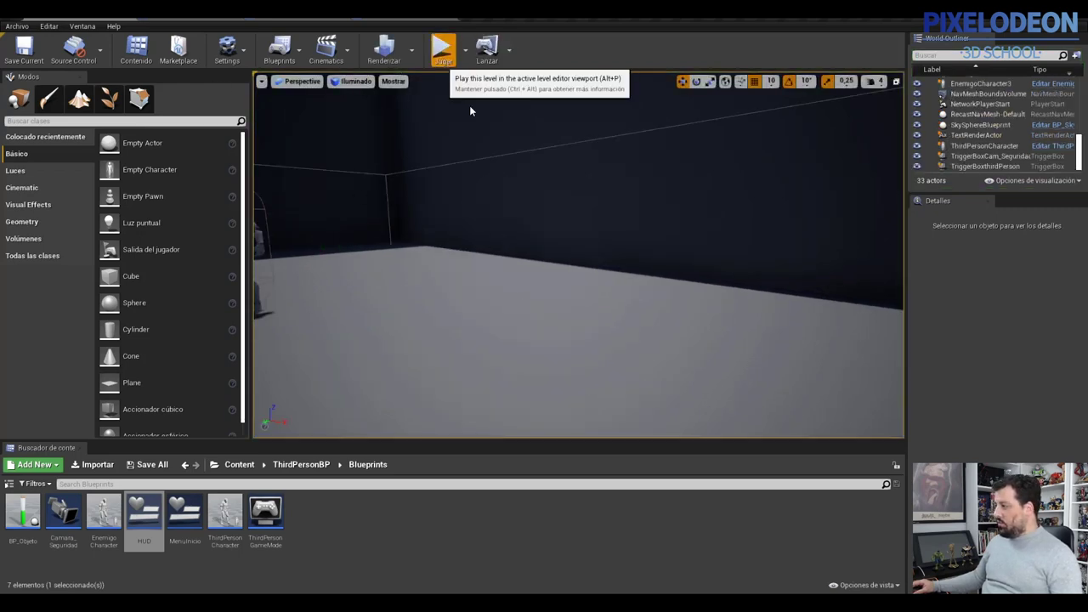
click(442, 48)
key(Escape)
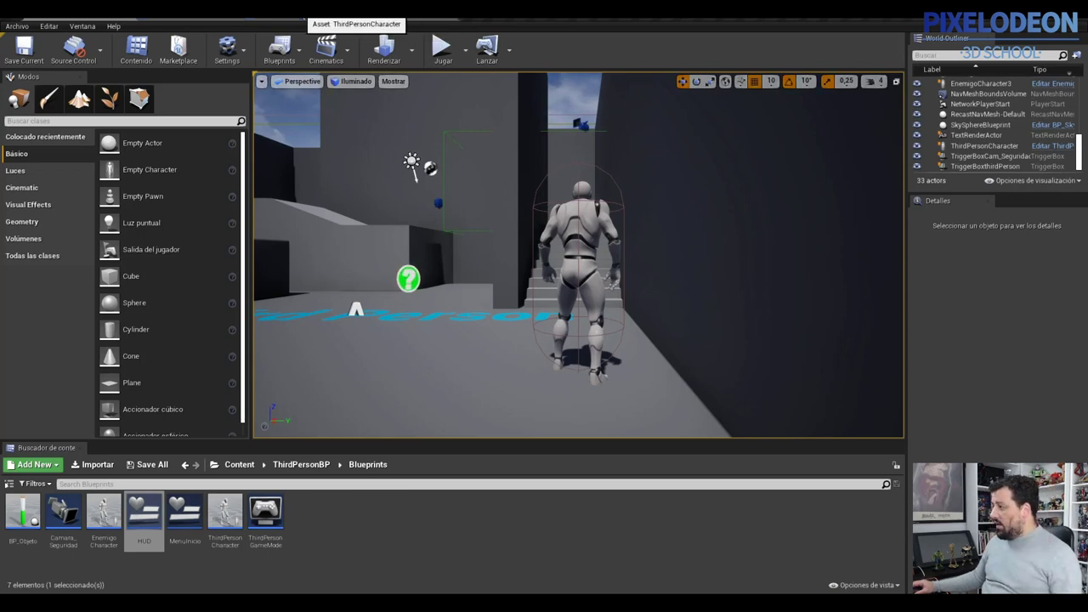
Step: In the HUD widget, create a new binding for the Vida bar's Porcentaje value
click(188, 22)
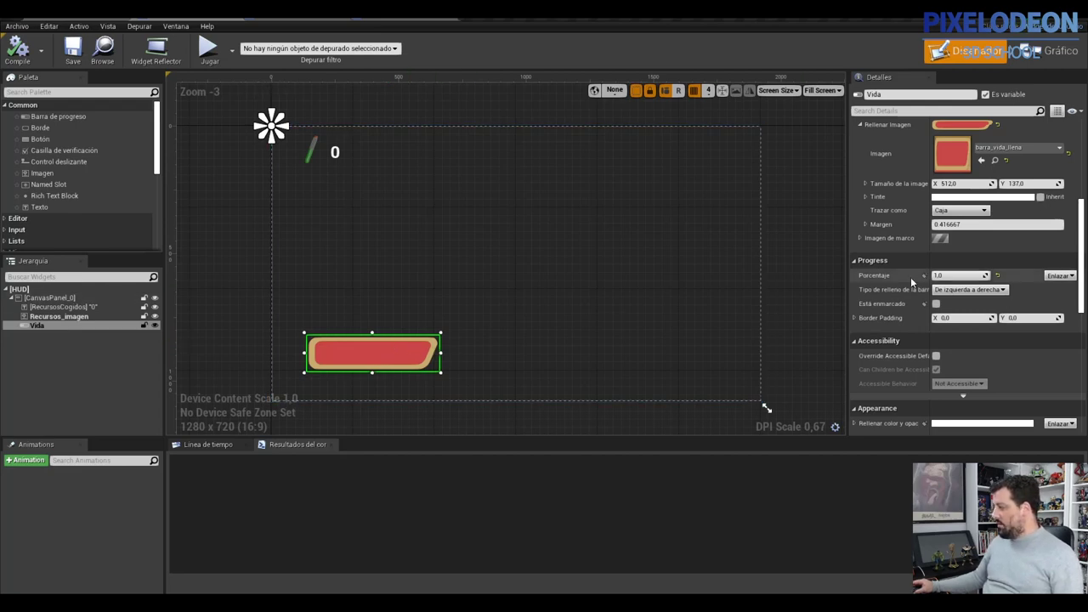
click(1059, 276)
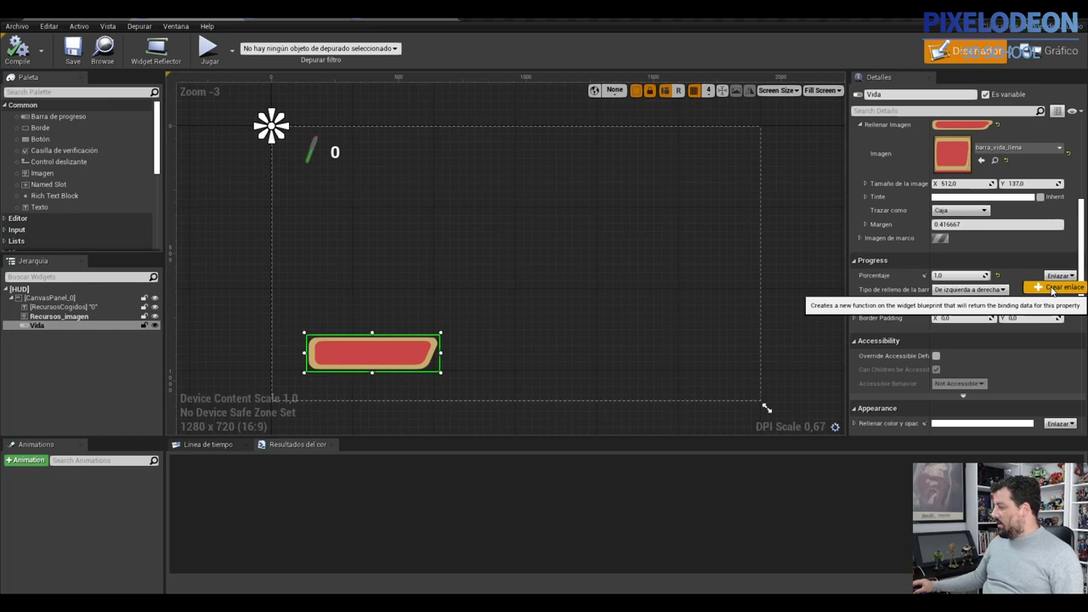
click(1052, 289)
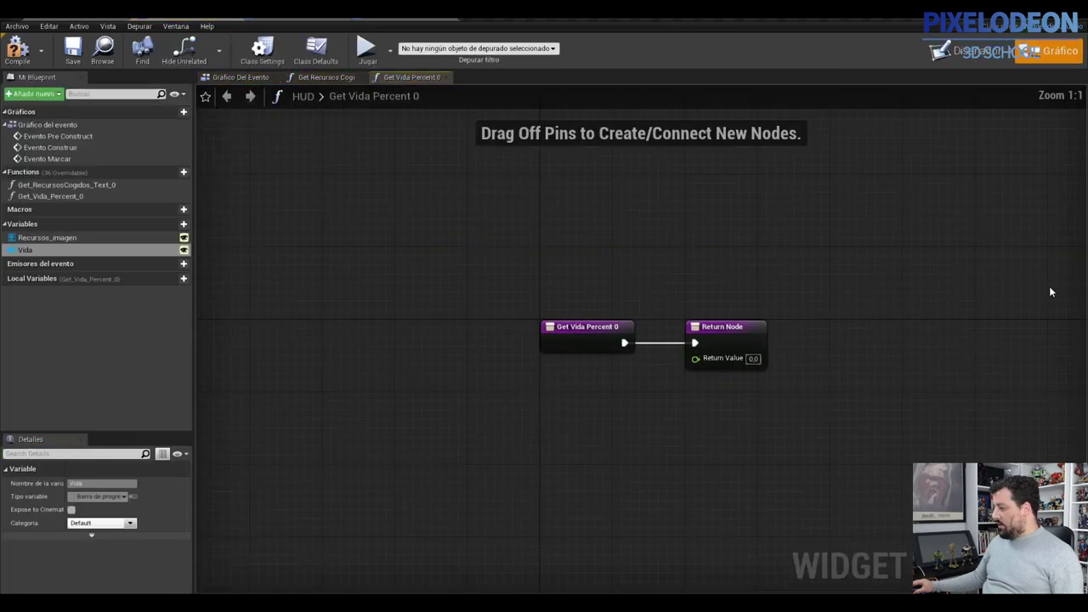
Step: Browse the HUD's designer, event graph and binding functions, returning to Get Vida Percent 0
click(420, 81)
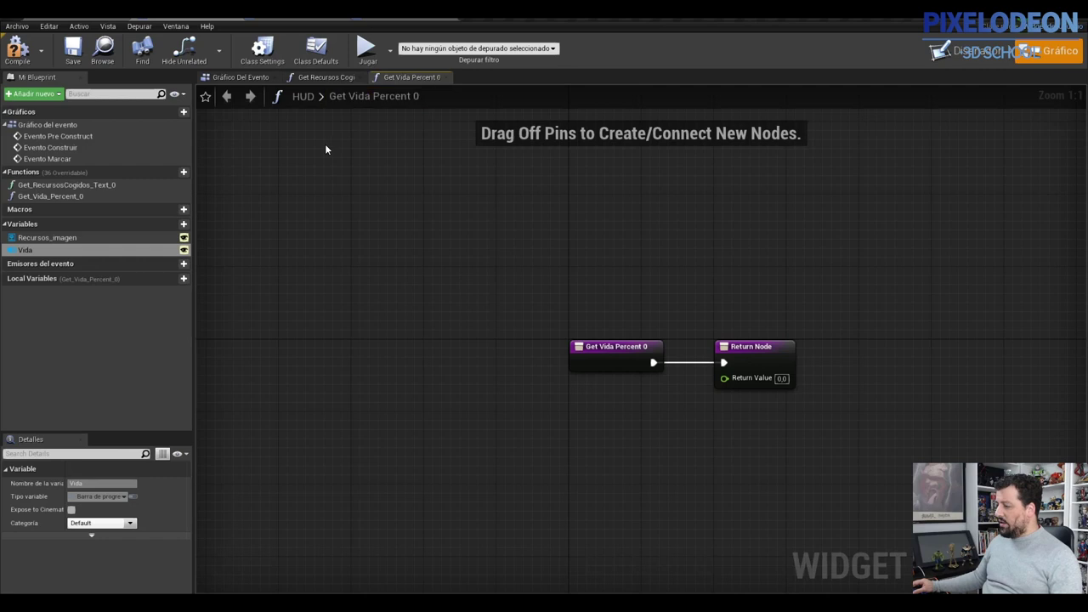
click(943, 46)
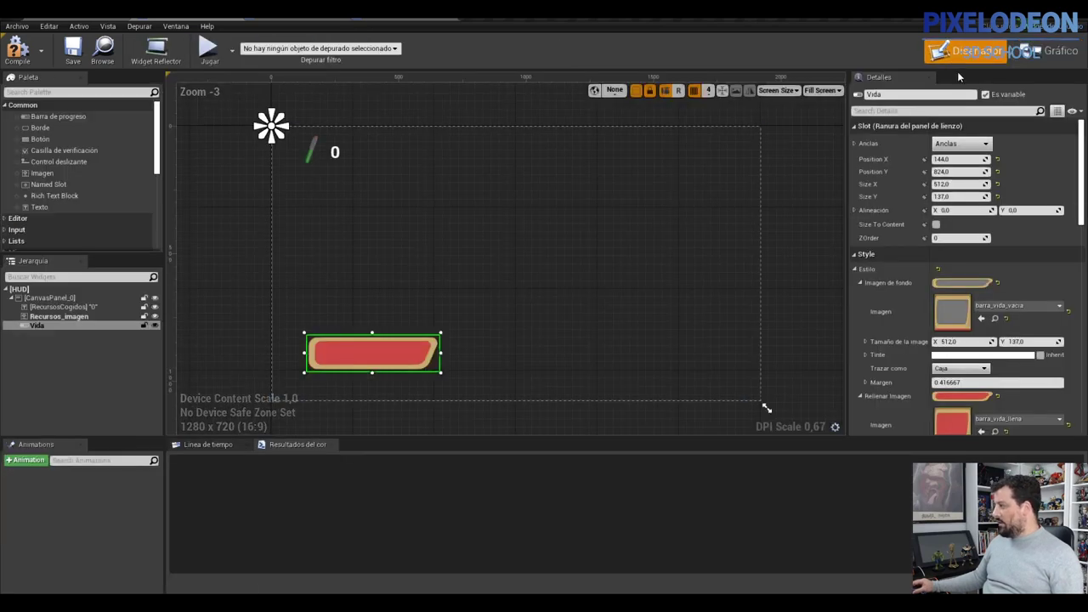
click(1052, 51)
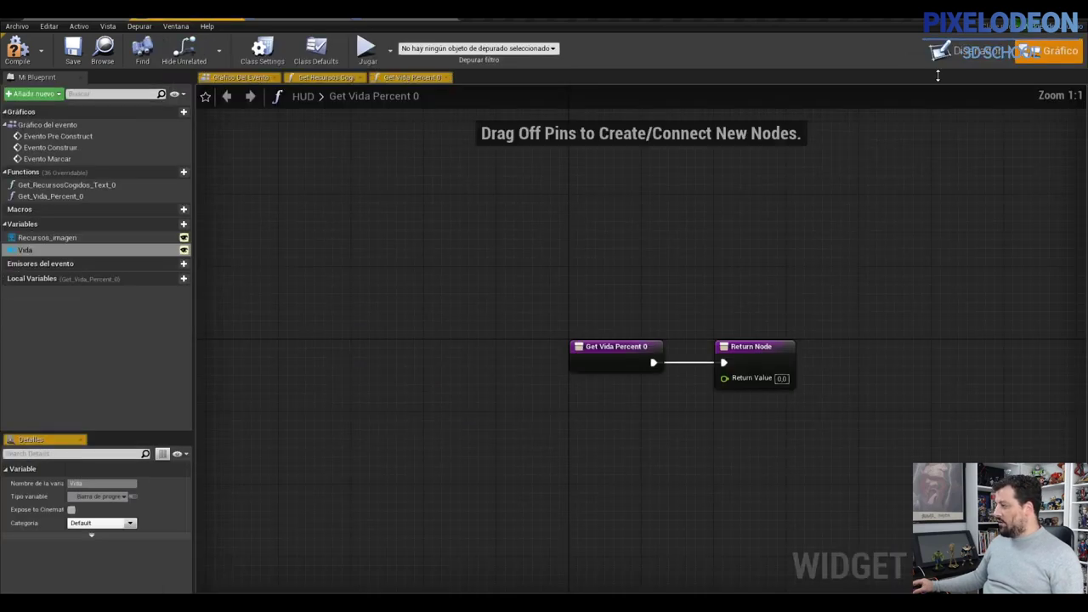
click(327, 79)
click(405, 79)
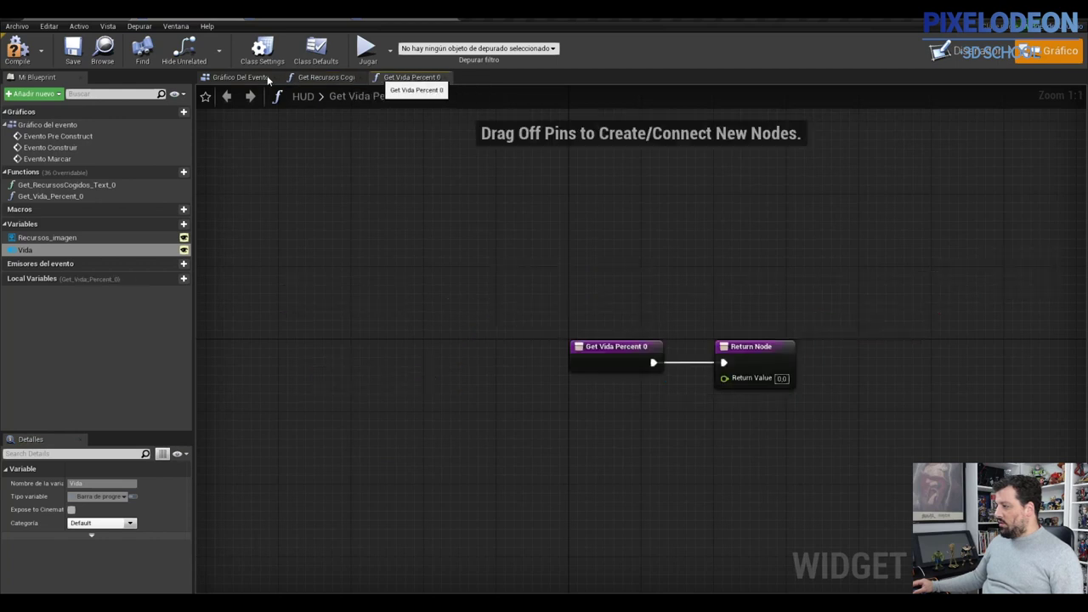
click(238, 77)
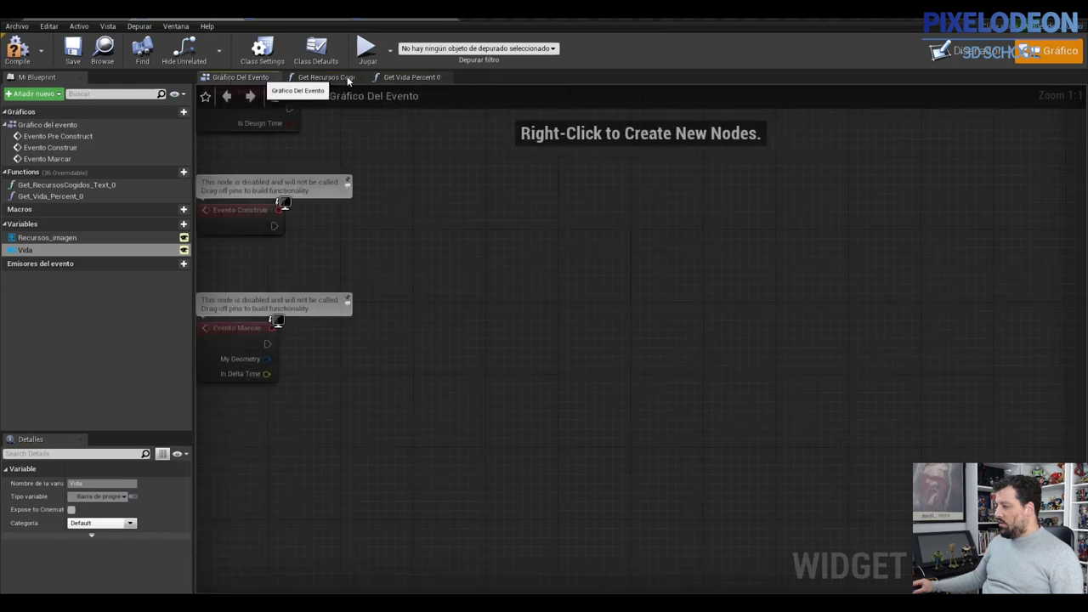
click(409, 79)
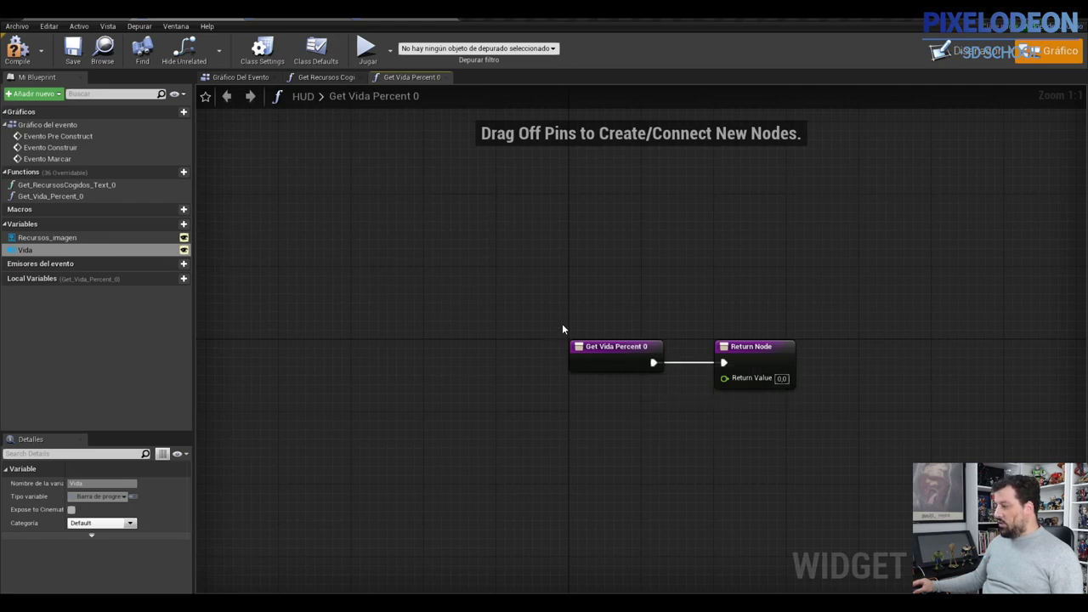
Step: Spread the Get Vida Percent 0 entry node and Return Node apart
drag(614, 347, 378, 329)
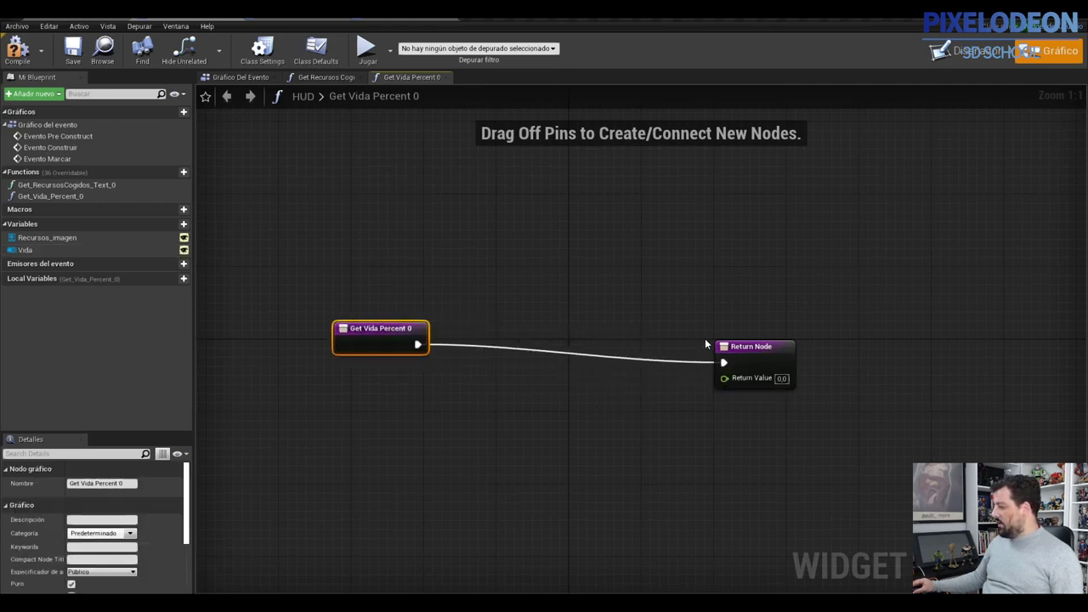
drag(752, 351, 913, 324)
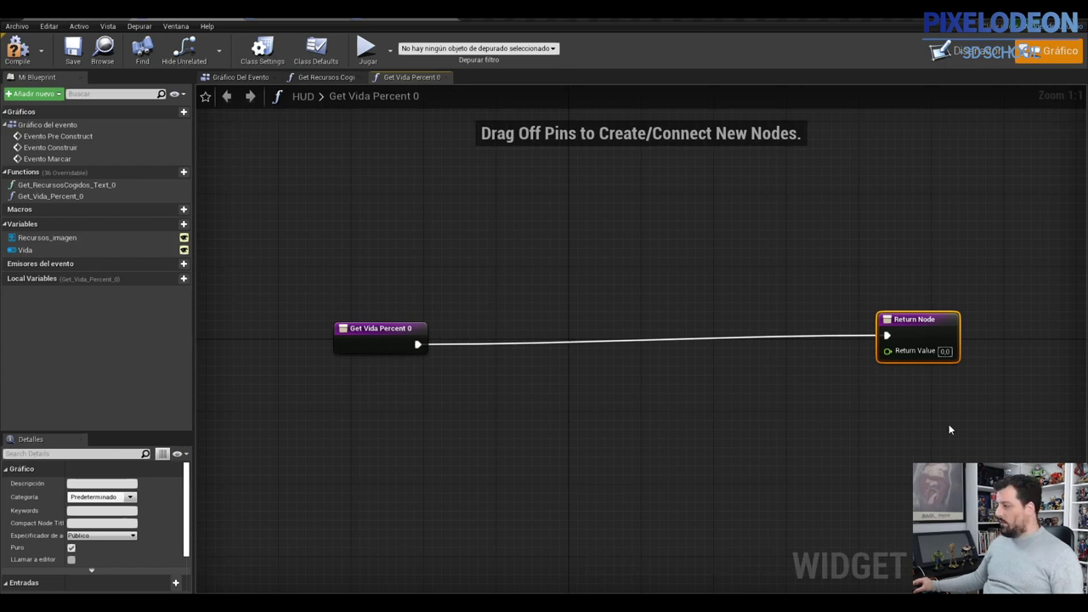
drag(417, 344, 618, 365)
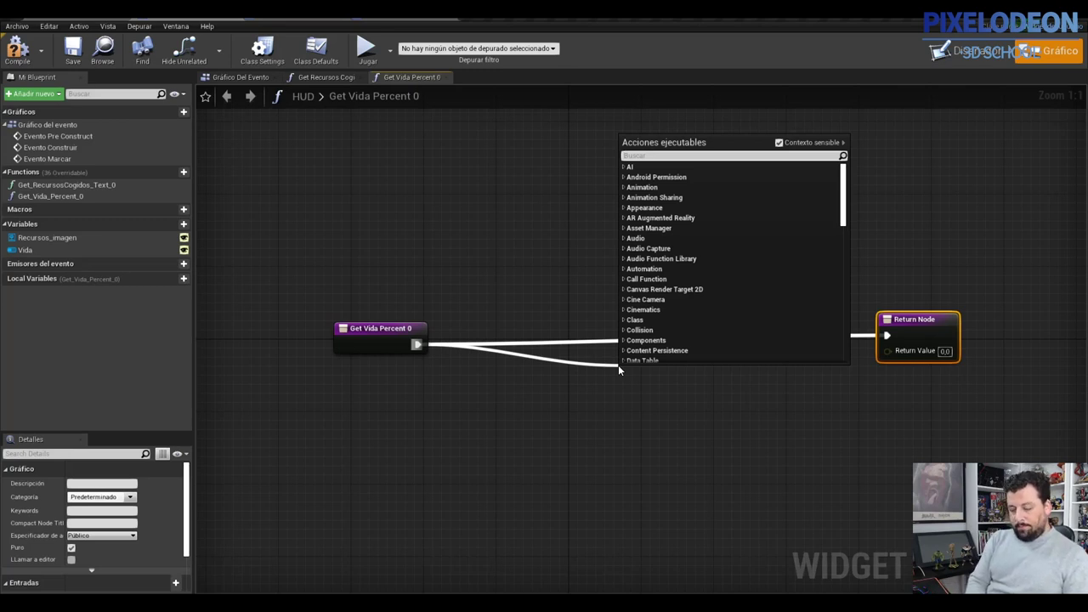
Step: Insert a Cast To ThirdPersonCharacter after the function entry
text(thir)
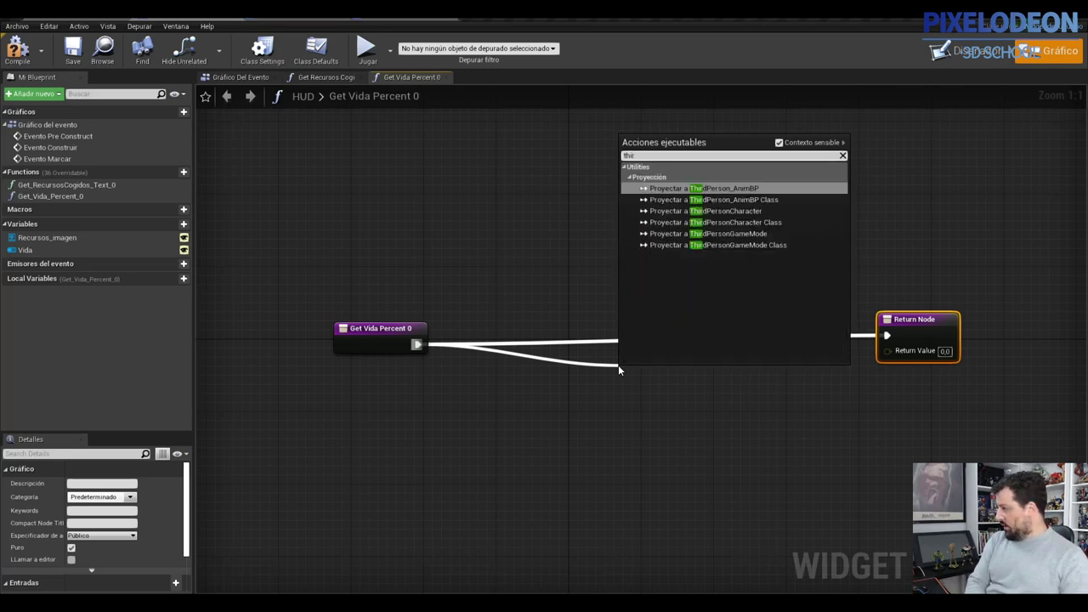
click(715, 211)
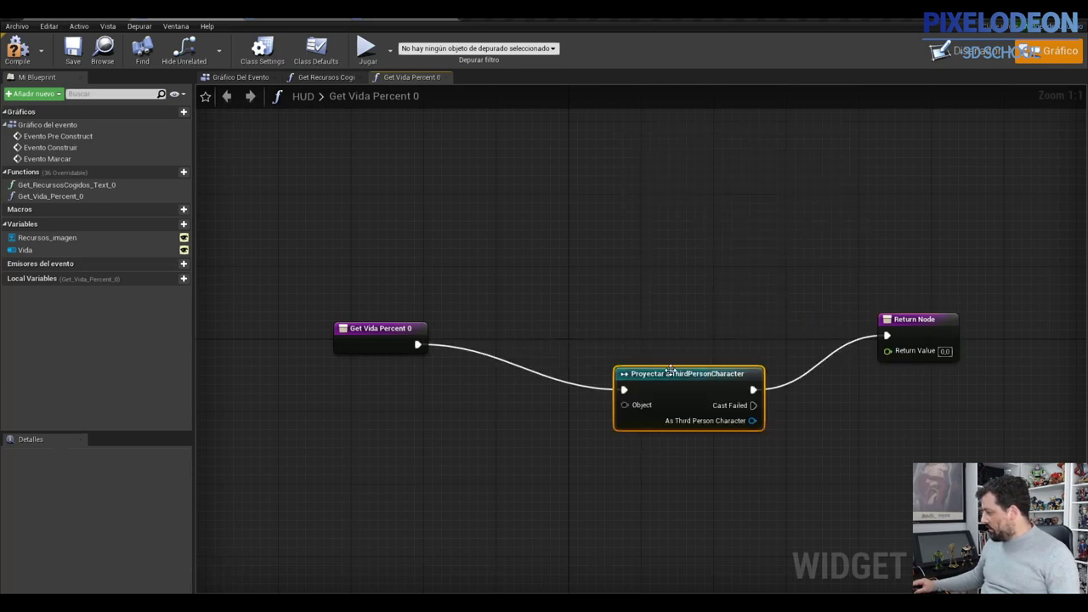
drag(669, 374, 624, 321)
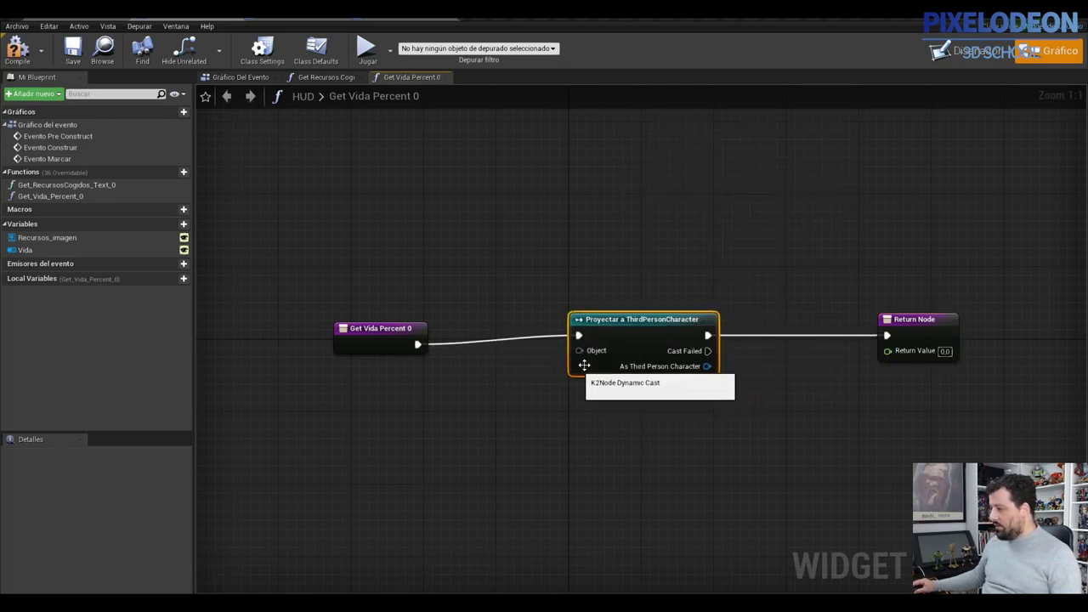
Step: Feed an Obtener carácter del reproductor node into the cast's Object input
drag(579, 351, 444, 408)
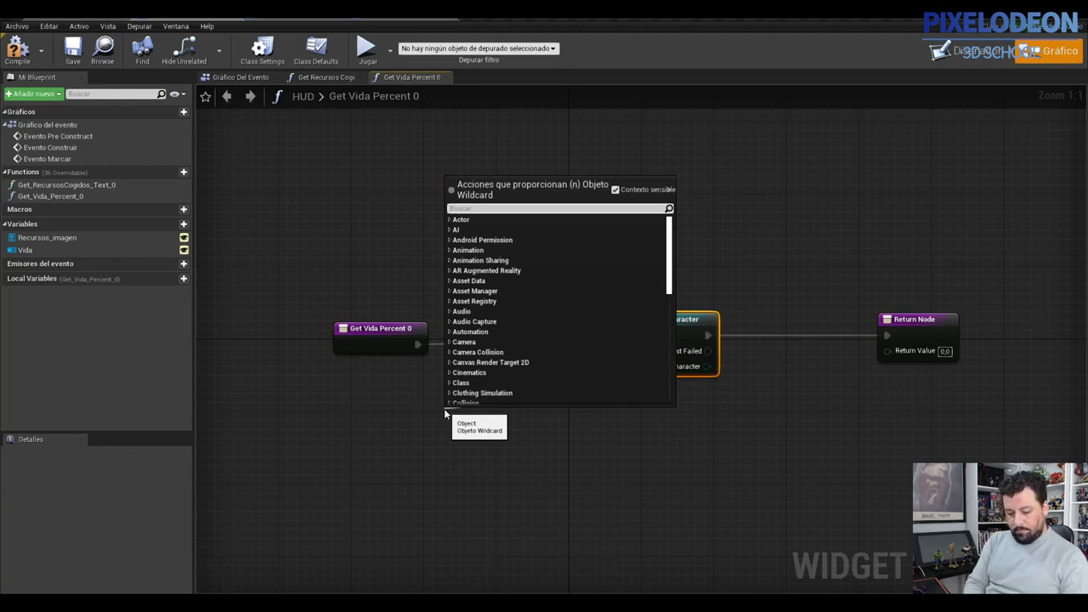
text(obtener)
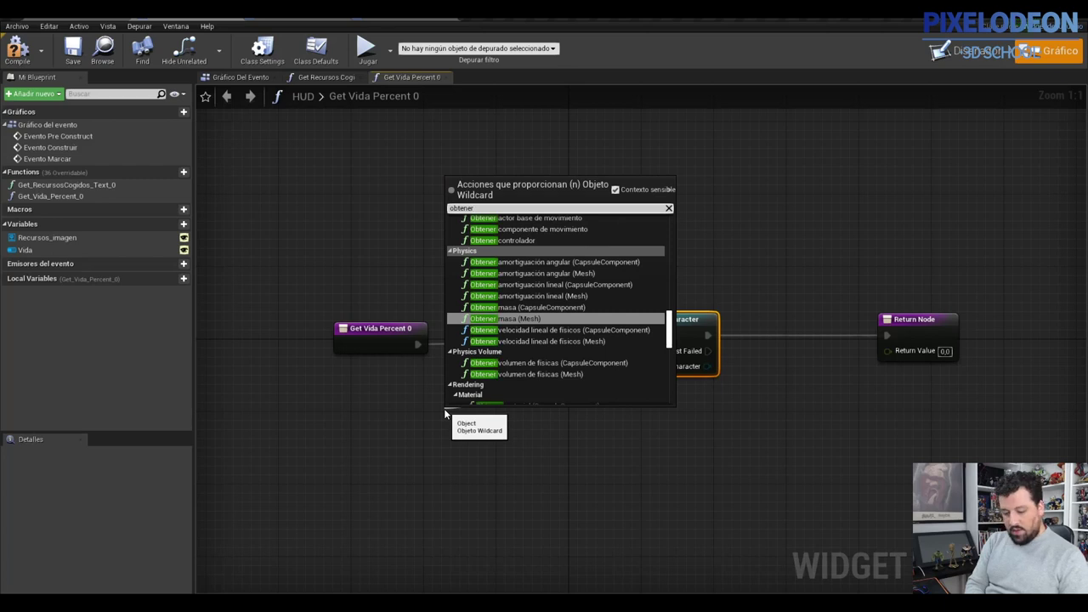
text(cár)
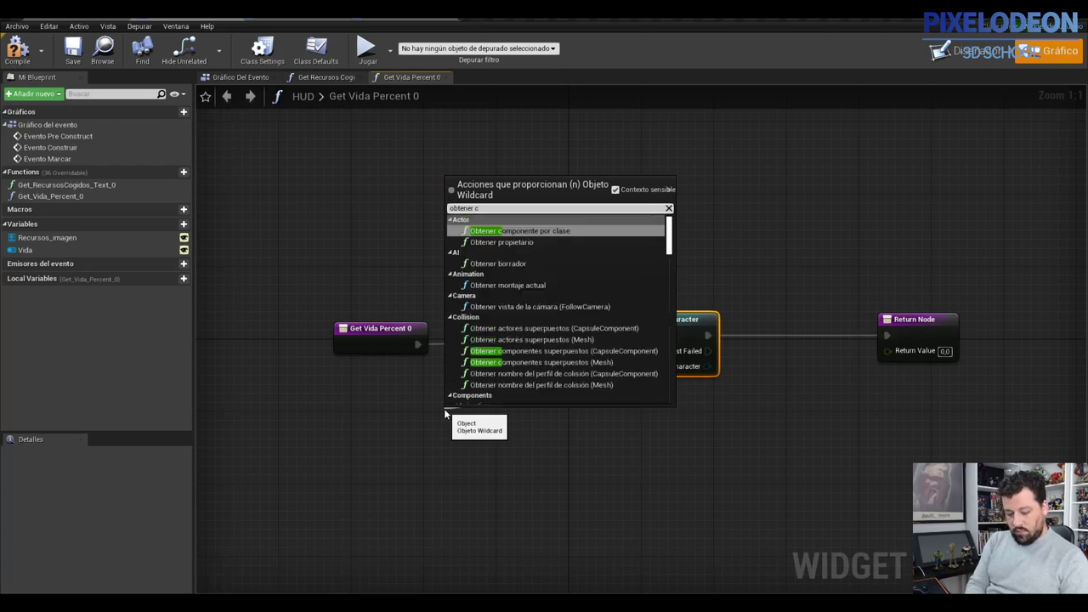
key(BackSpace)
key(BackSpace)
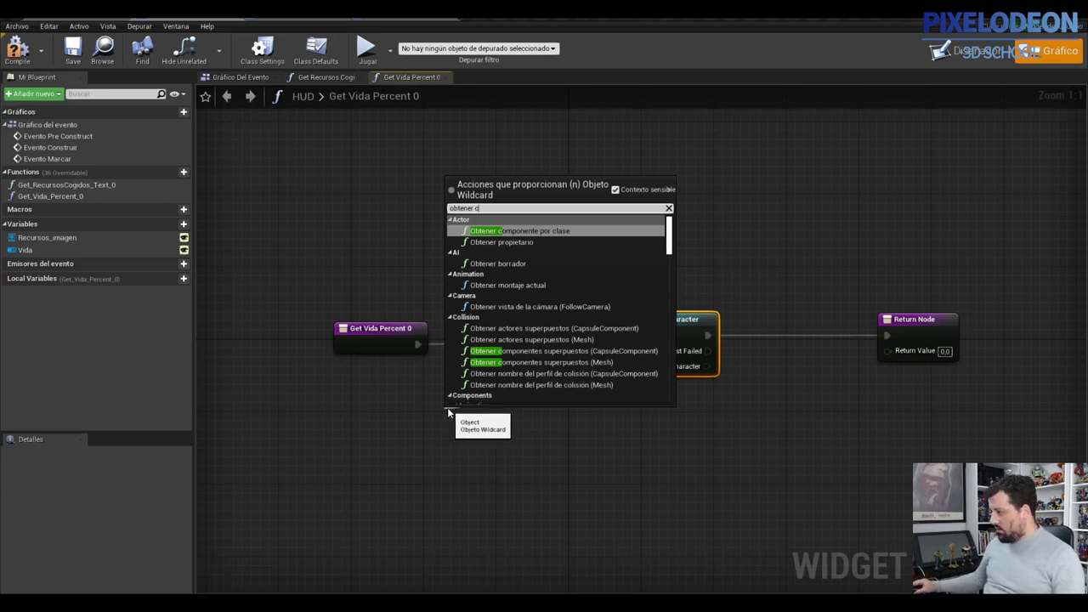
text(a)
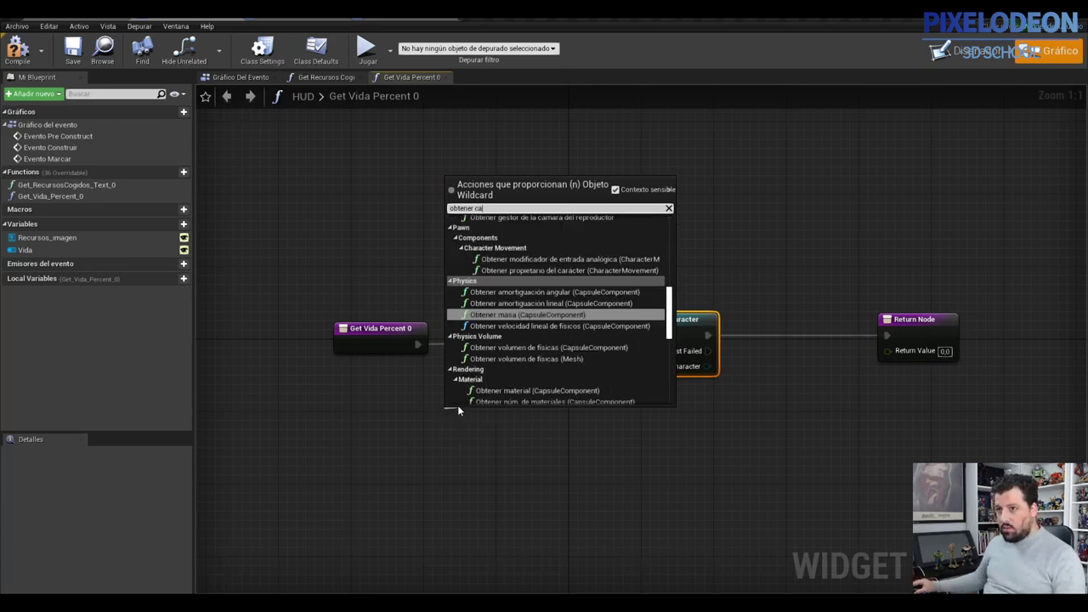
text(rac)
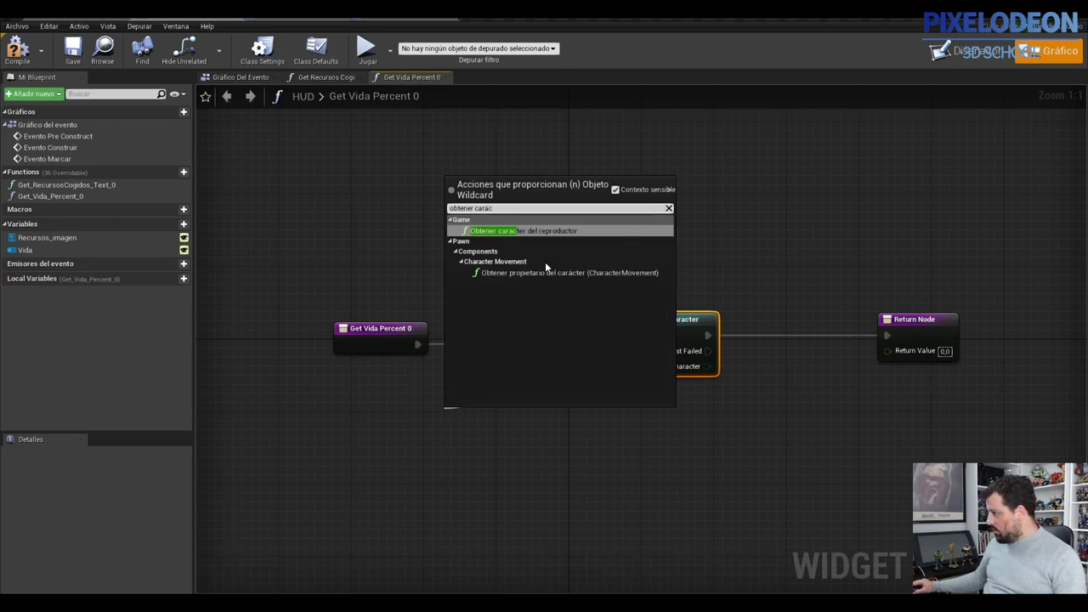
click(528, 234)
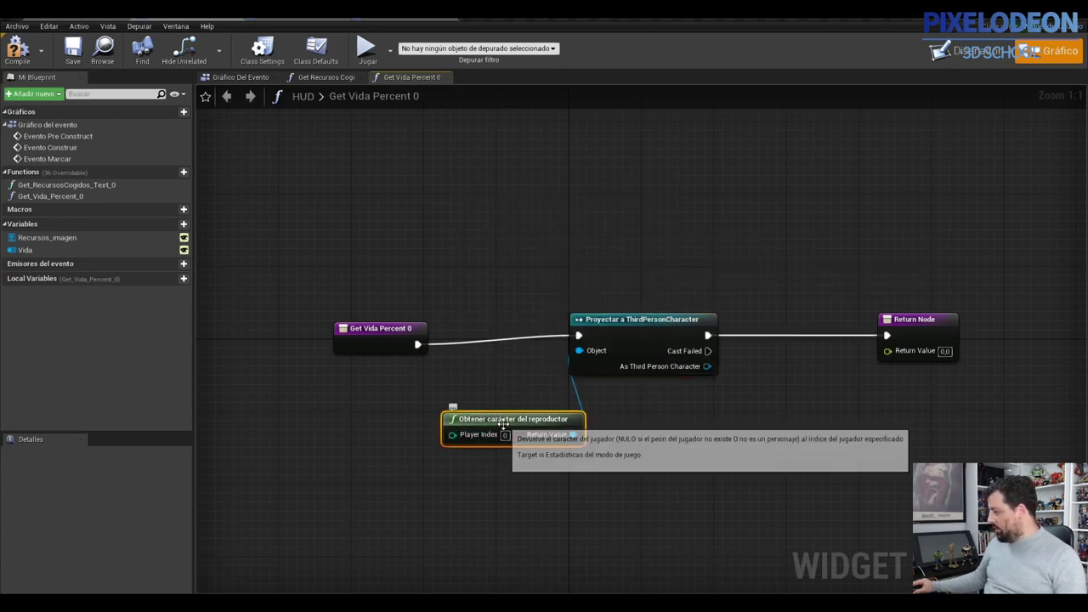
Step: Line up the entry, cast, player-character and Return nodes neatly
drag(503, 425, 359, 416)
drag(648, 326, 603, 332)
drag(918, 320, 971, 310)
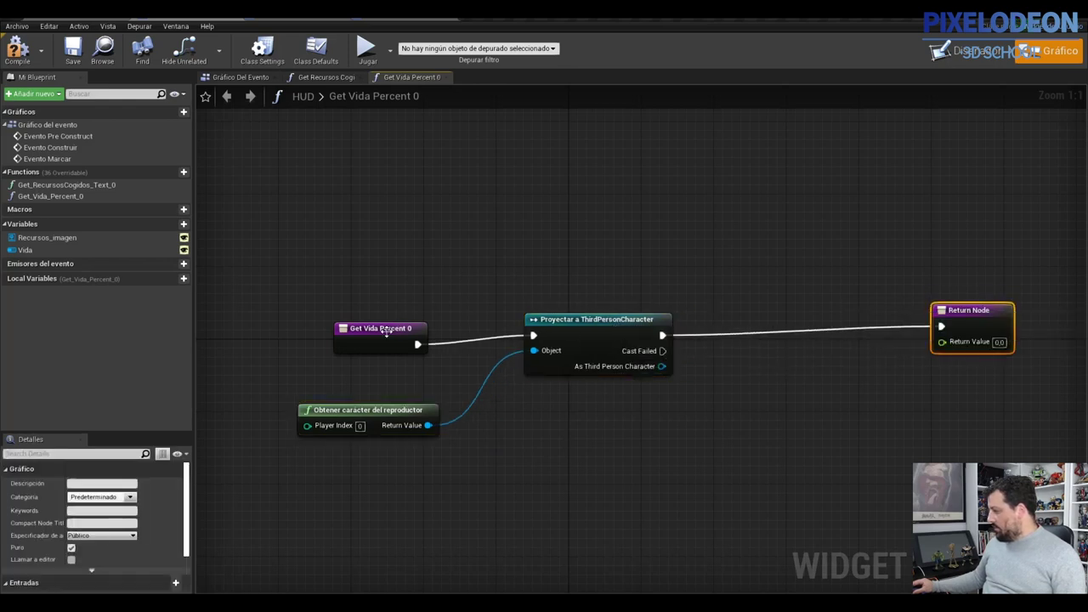
drag(387, 332, 349, 312)
drag(607, 320, 568, 310)
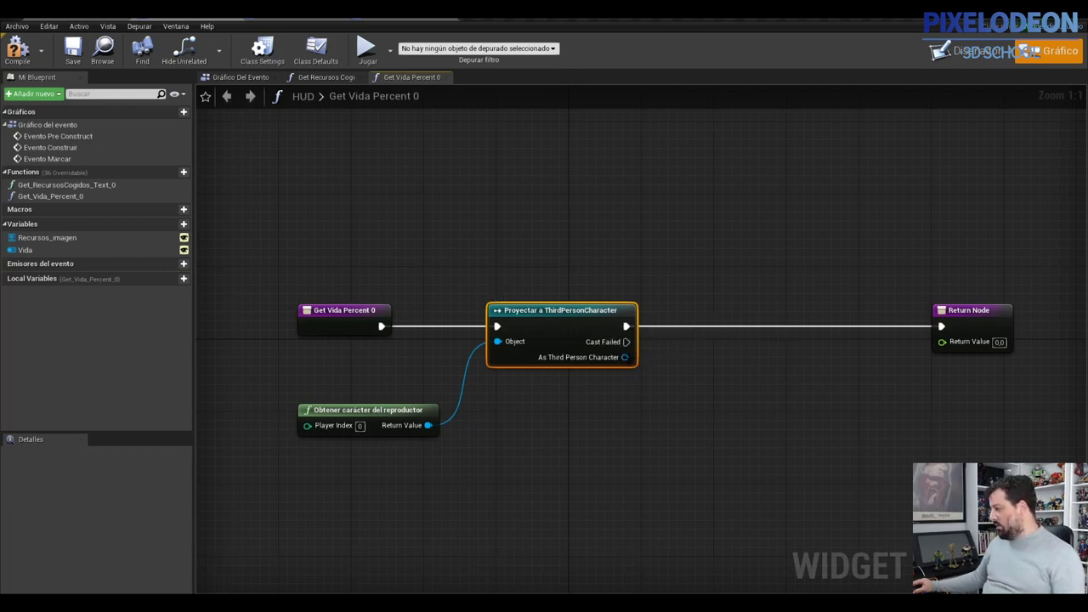
drag(626, 357, 681, 387)
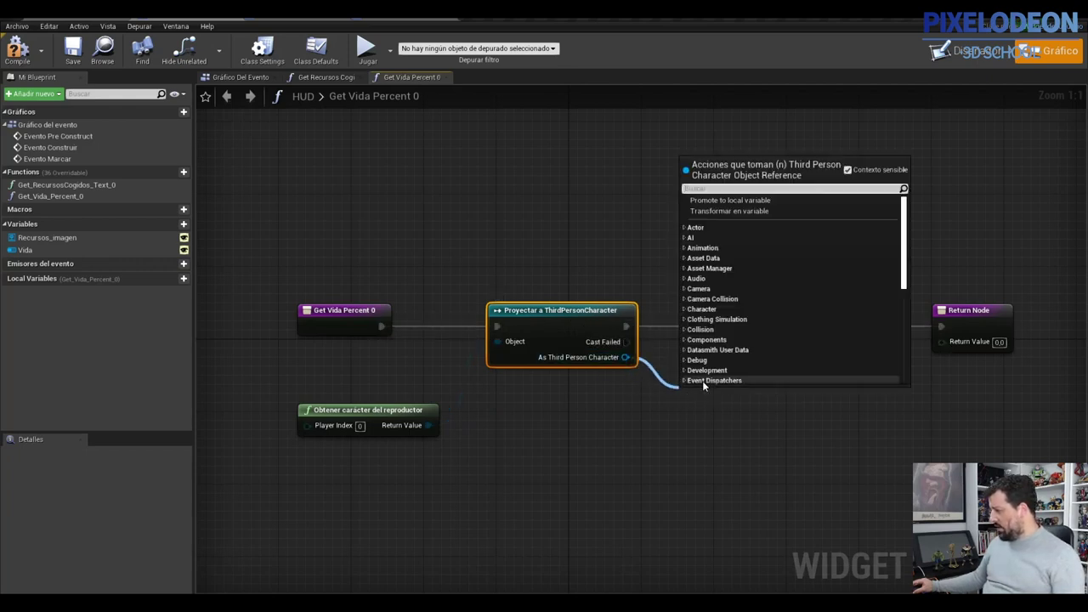
Step: Add a Get Salud Jugador 1 node from the cast's character output
text(get)
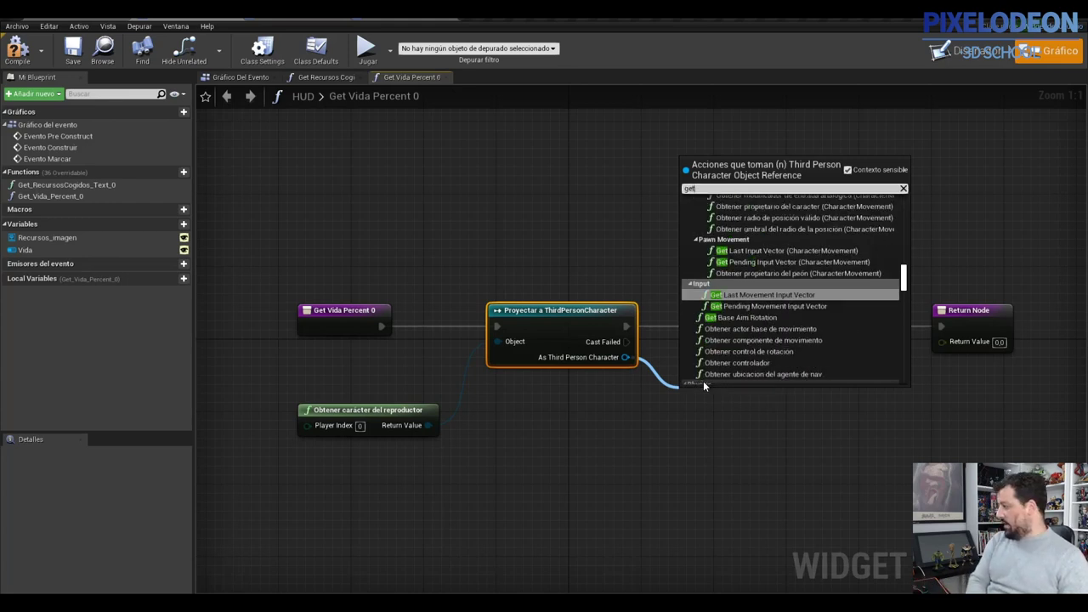
text( sa)
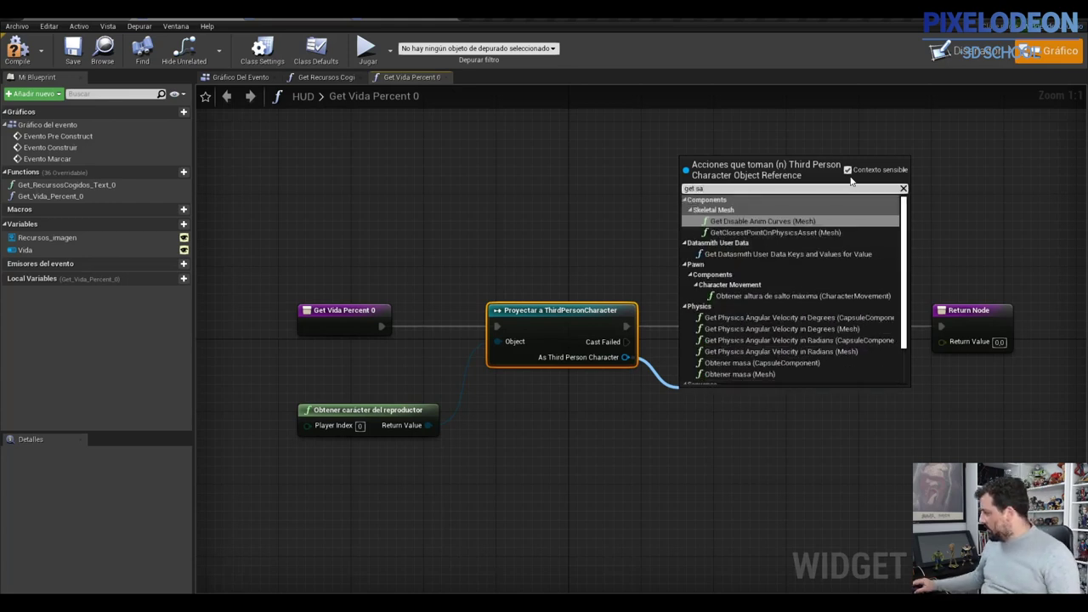
text(lud)
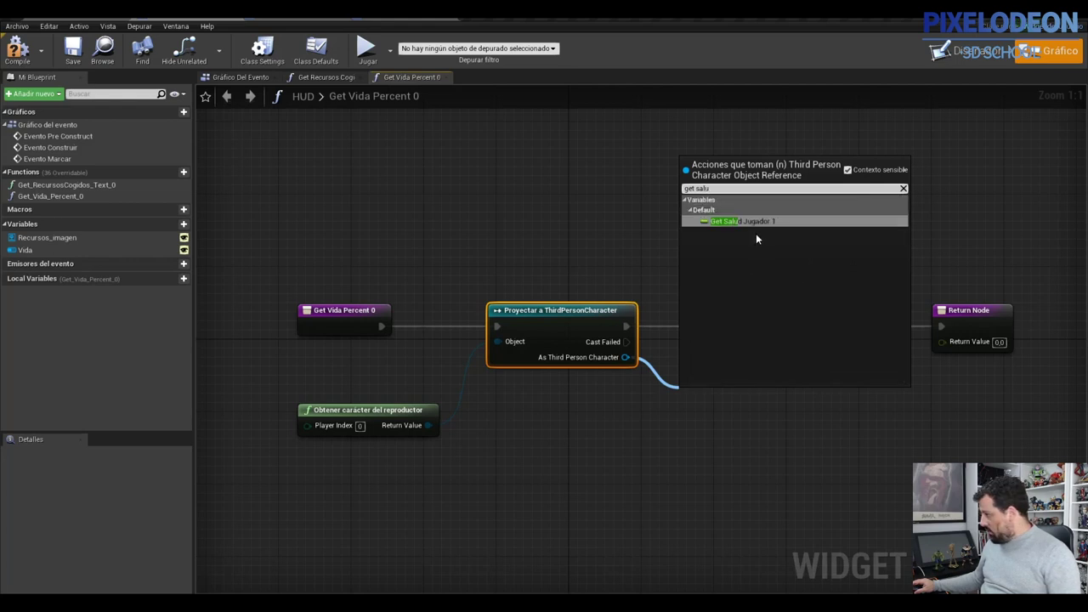
click(758, 221)
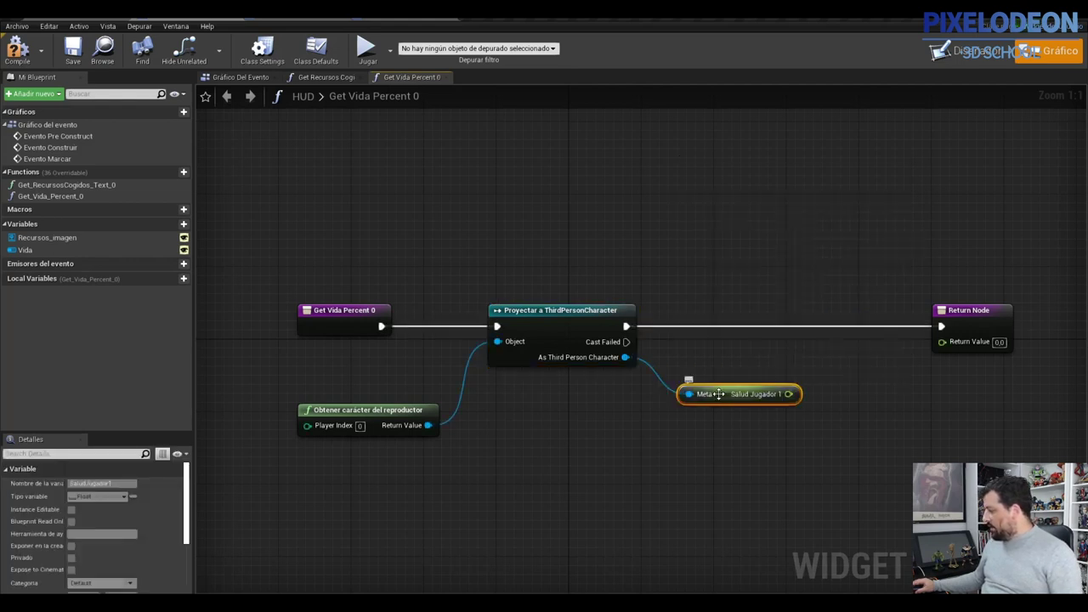
mouse_move(724, 404)
mouse_down()
mouse_move(697, 414)
mouse_move(706, 423)
mouse_up()
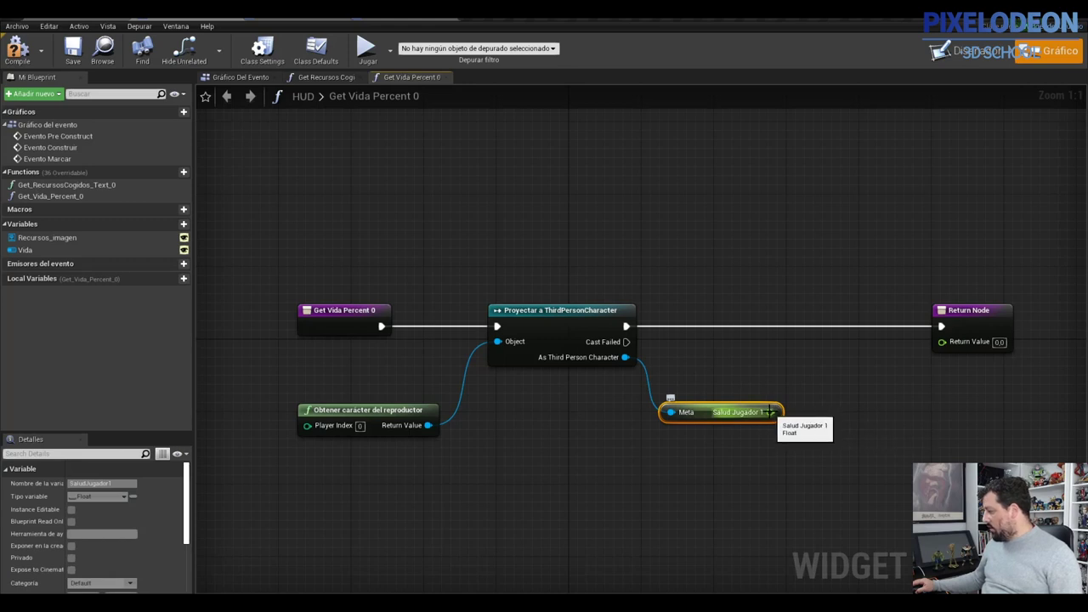
Step: Divide Salud Jugador 1 by 100 into the Return Value, then compile and save the widget
drag(776, 411, 830, 392)
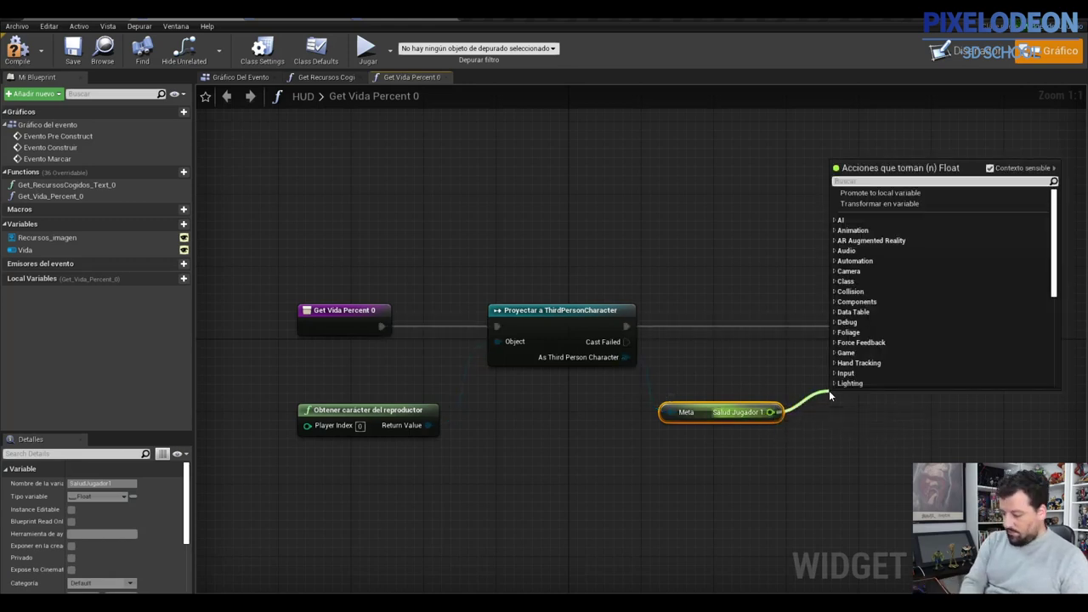
text(/)
click(885, 213)
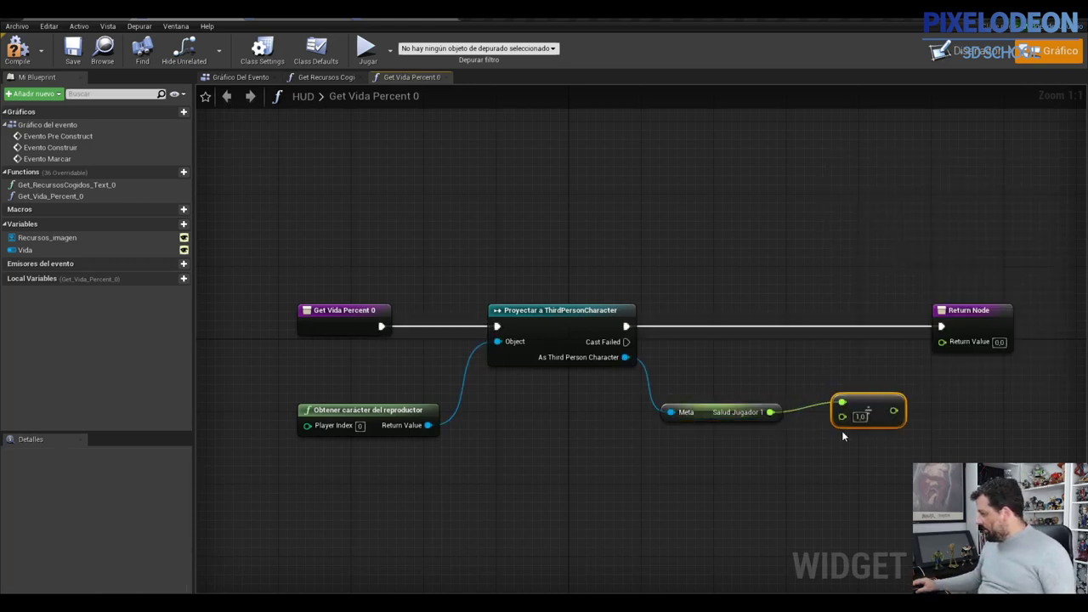
click(861, 417)
text(100)
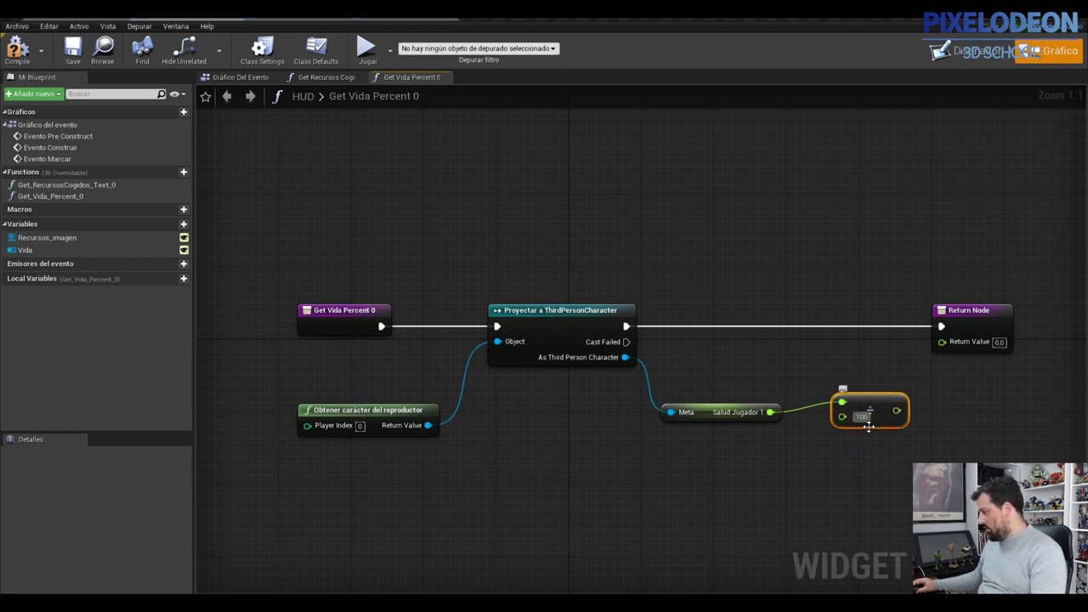
drag(964, 310, 1009, 291)
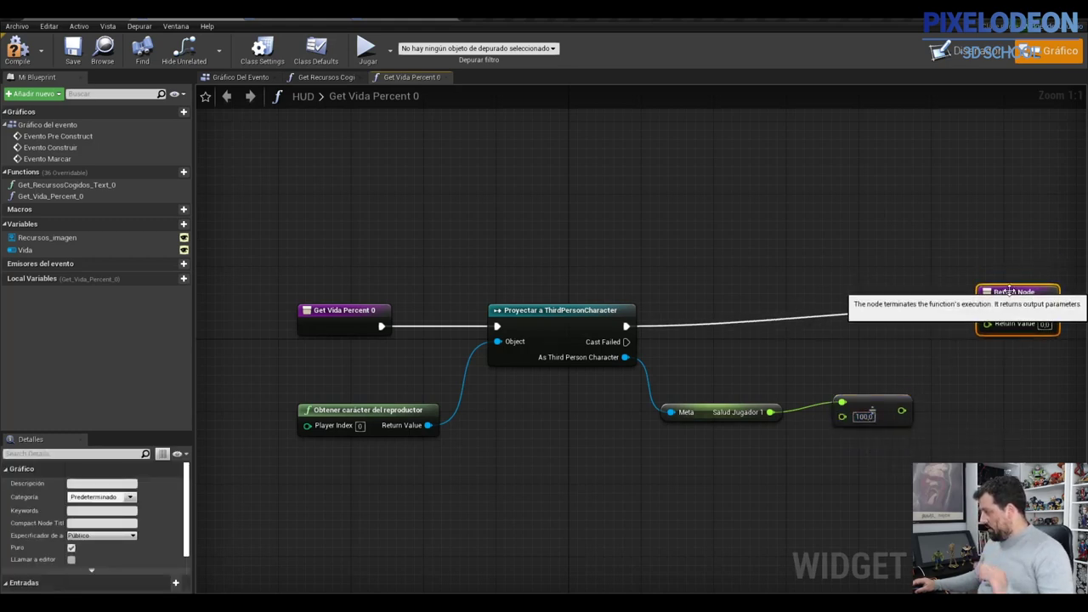
right_drag(786, 349, 727, 361)
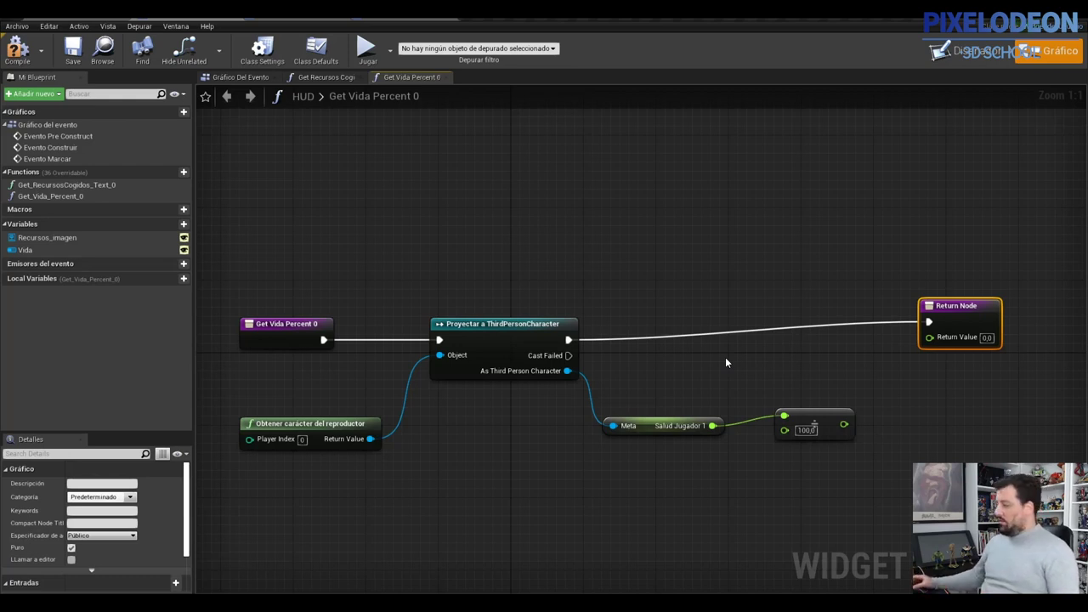
drag(844, 424, 929, 337)
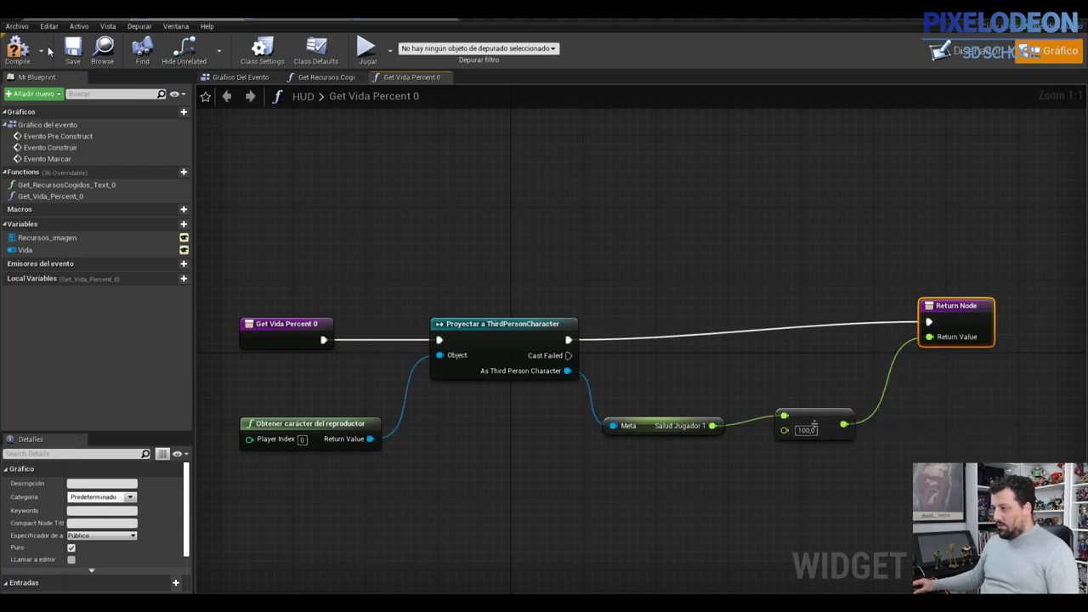
click(17, 51)
click(72, 51)
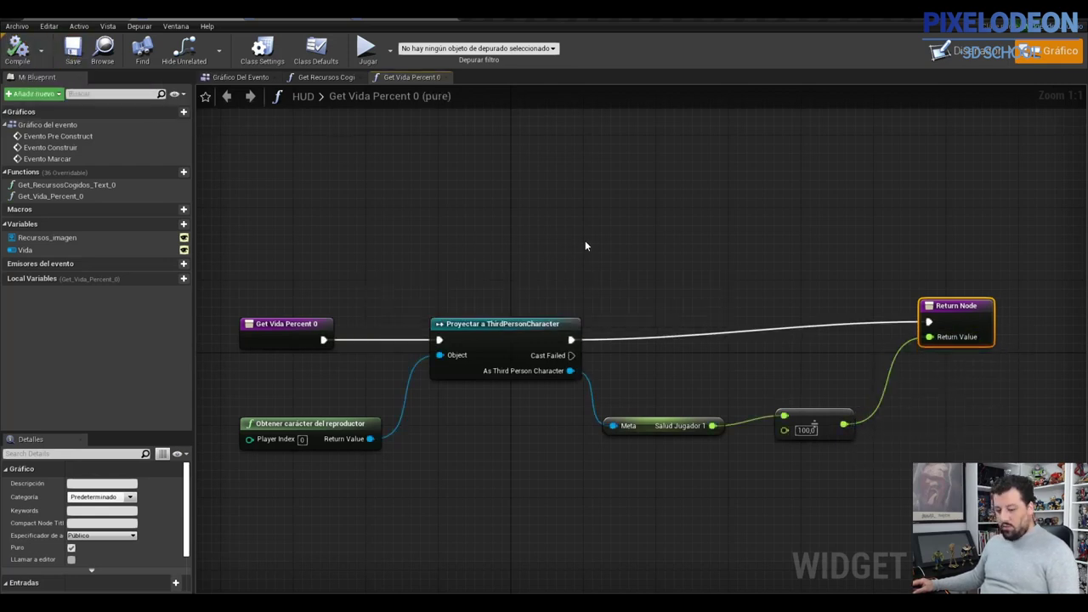
click(371, 53)
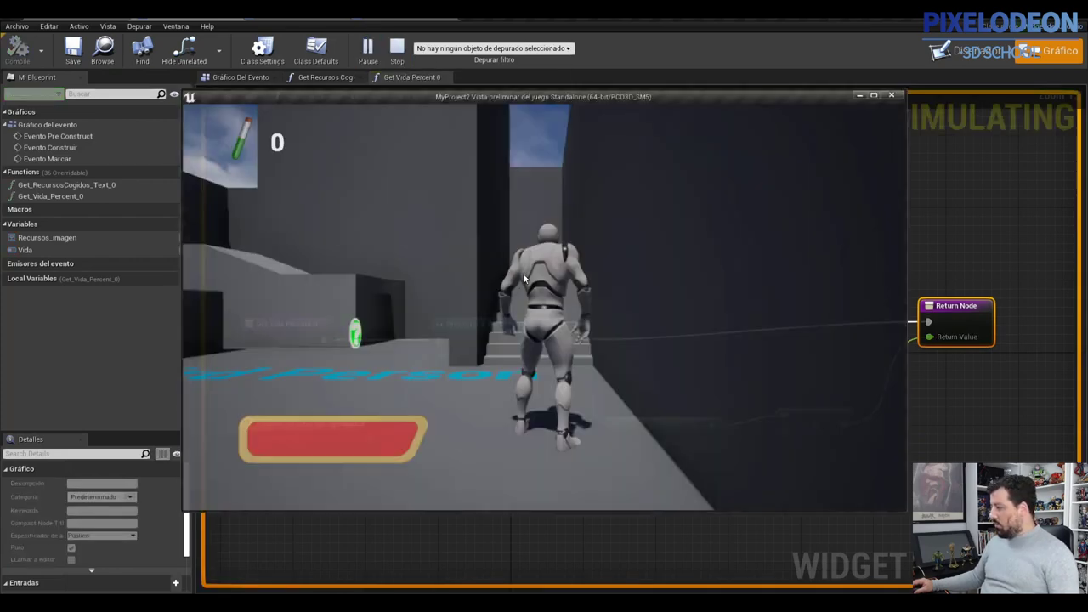
key(w)
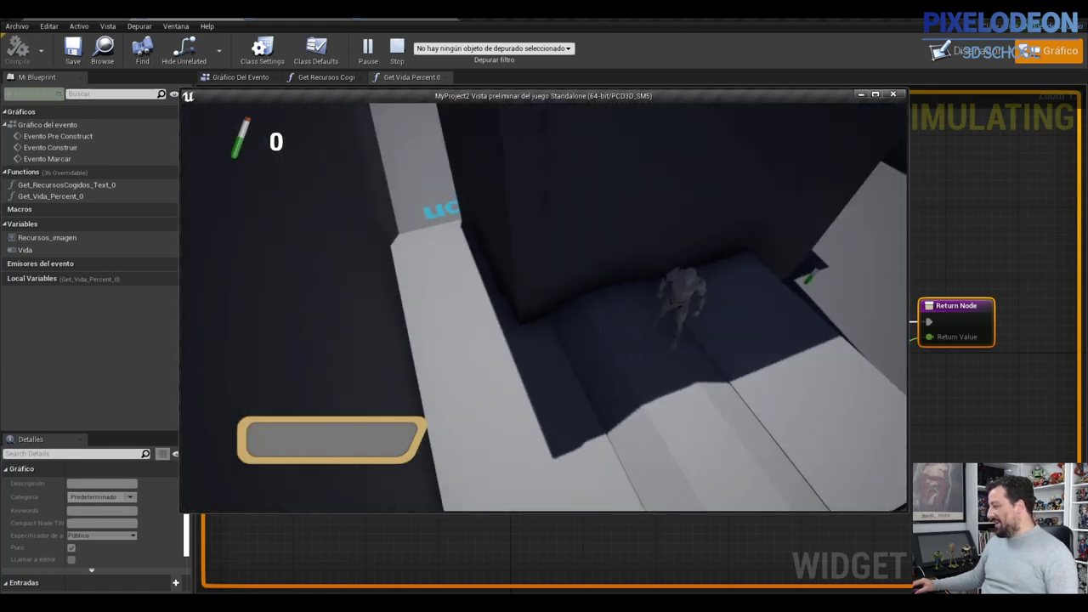
key(Escape)
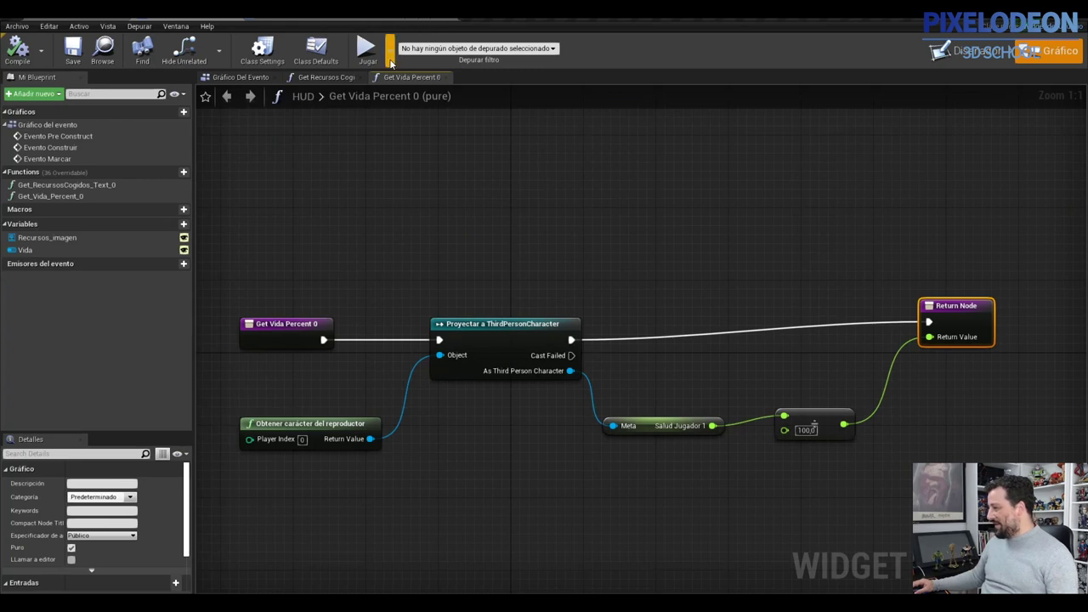
click(366, 49)
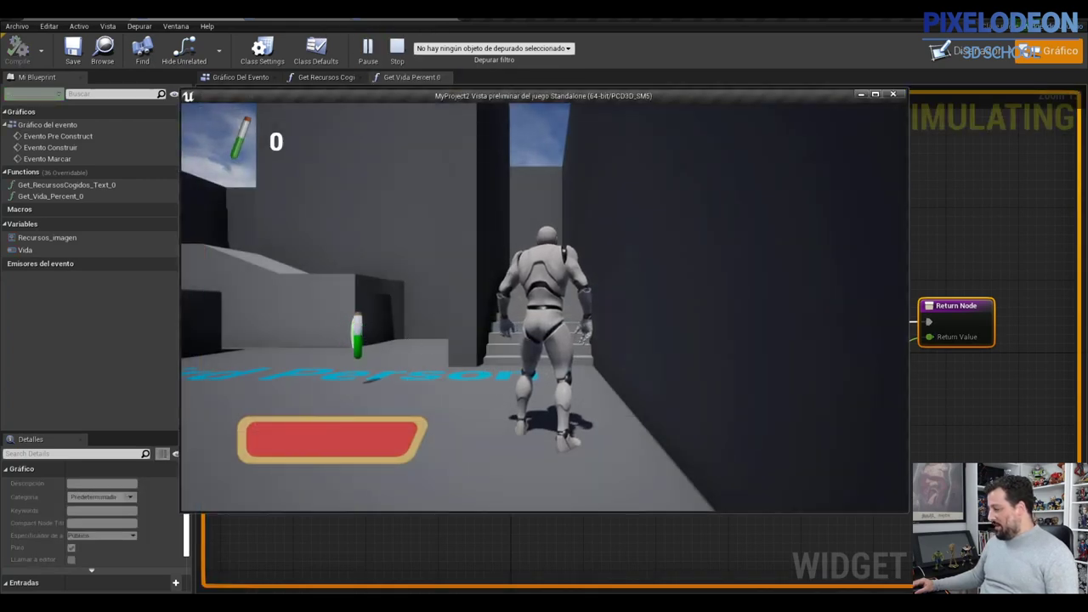
key(w)
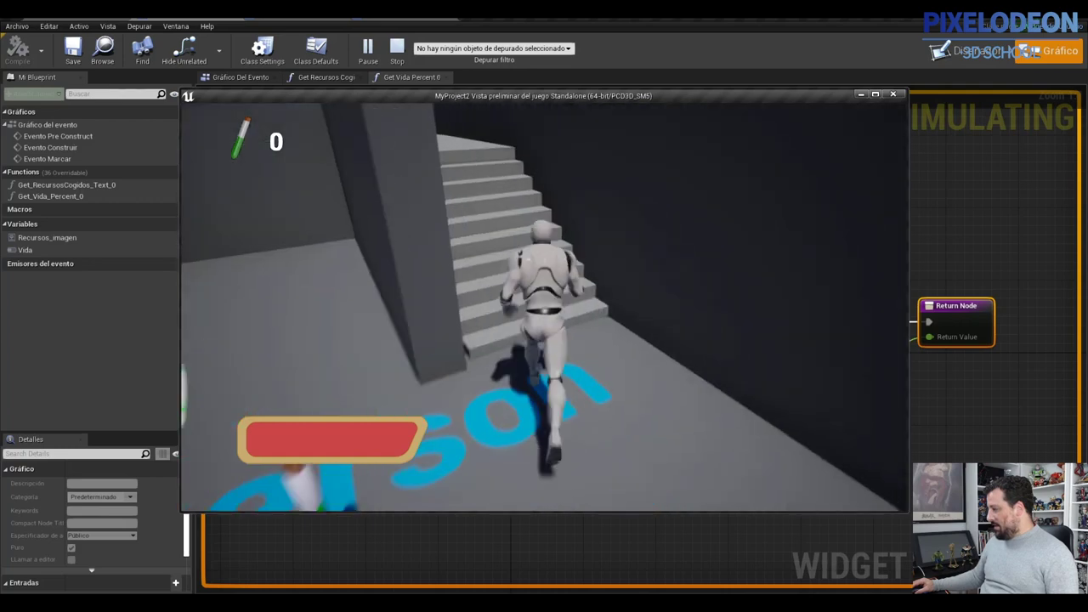
key(w)
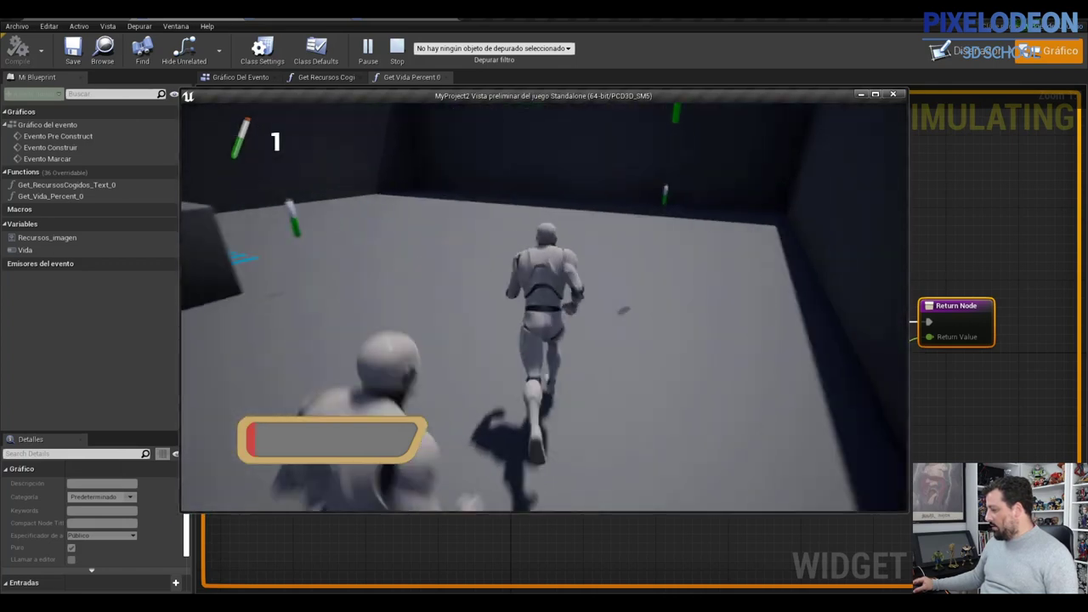
key(Escape)
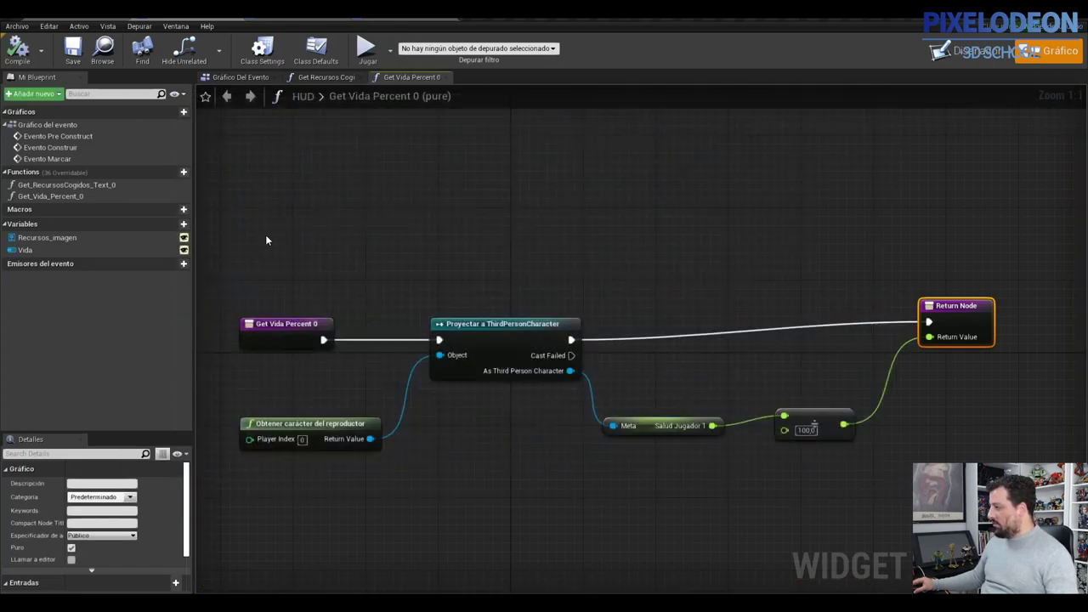
click(366, 47)
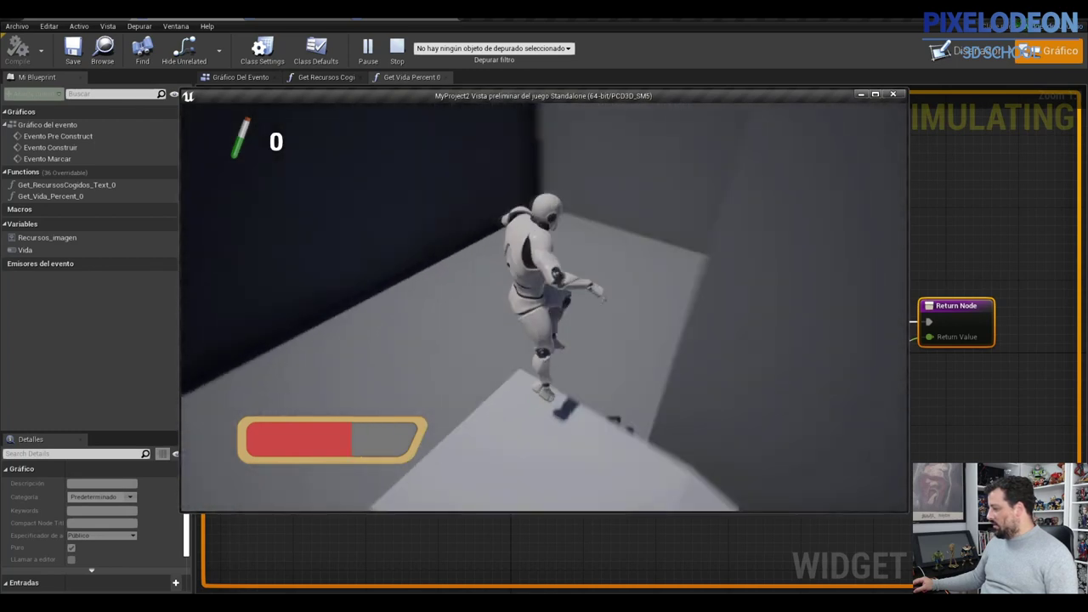
key(Escape)
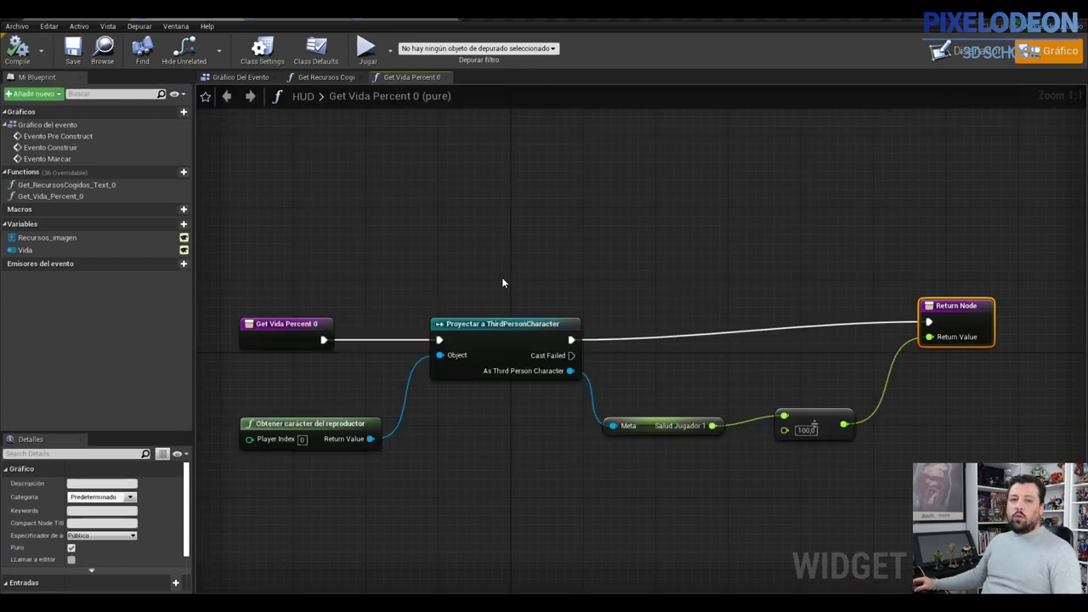